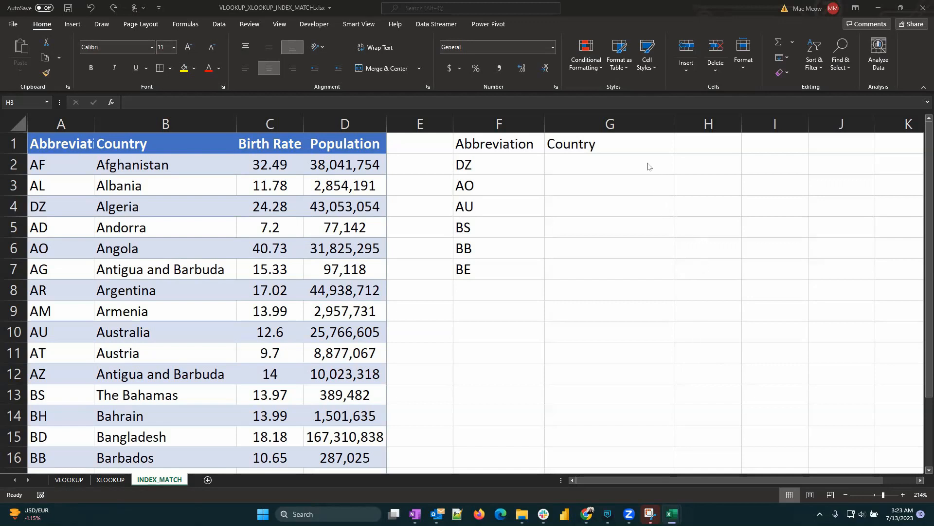
pyautogui.click(593, 293)
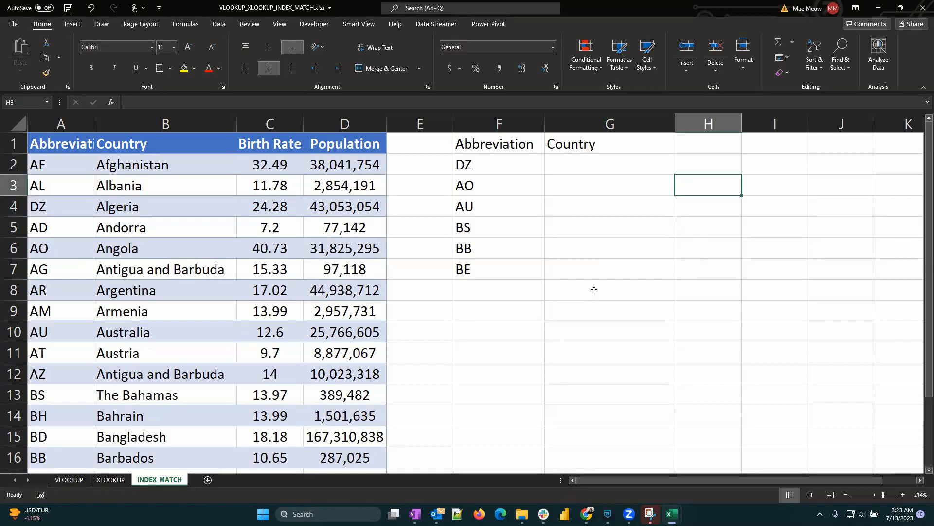
pyautogui.click(594, 291)
pyautogui.write('=')
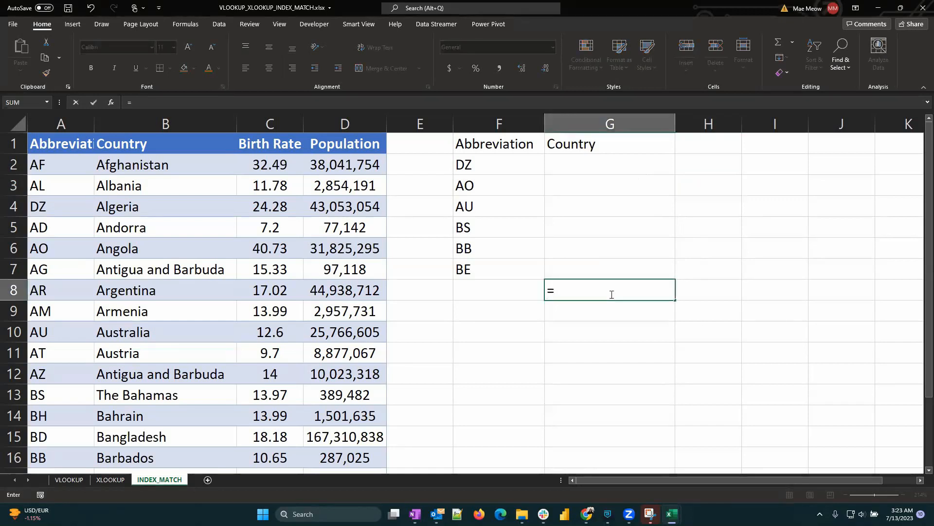
pyautogui.write('INDEX(')
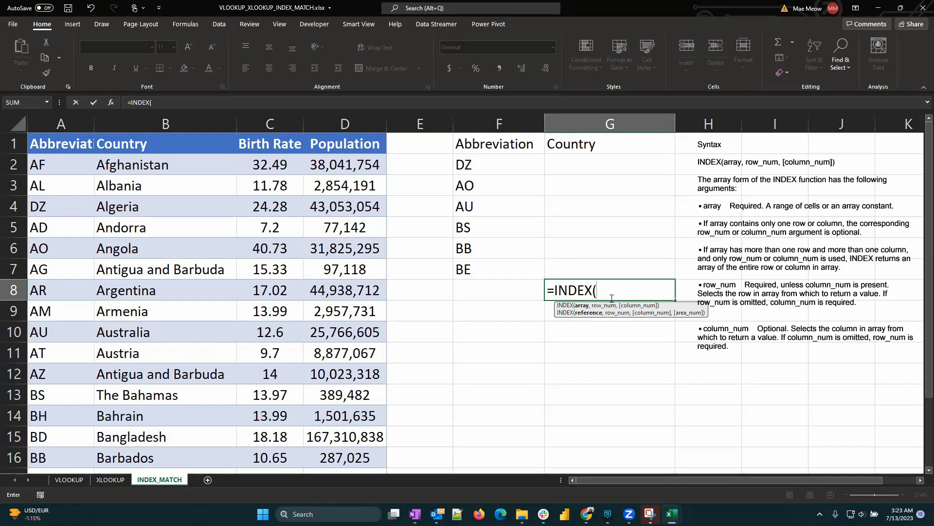
pyautogui.press('BackSpace')
pyautogui.press('BackSpace')
pyautogui.press('BackSpace')
pyautogui.press('BackSpace')
pyautogui.press('BackSpace')
pyautogui.press('BackSpace')
pyautogui.write('MATCH(')
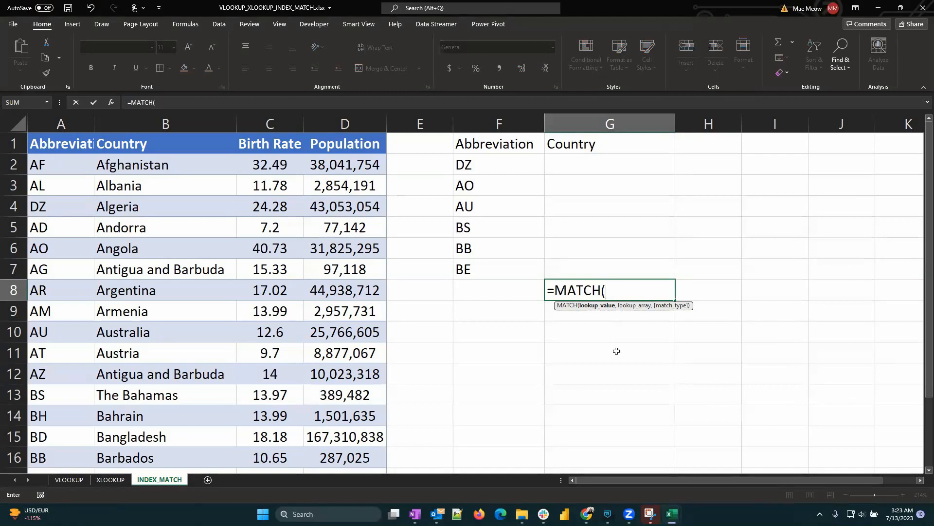
pyautogui.press('BackSpace')
pyautogui.press('Escape')
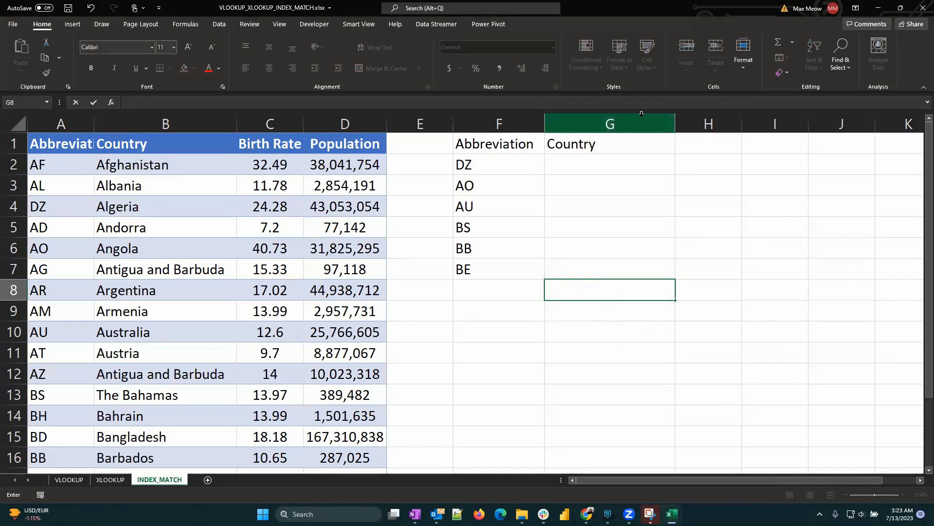
# - Start an INDEX formula in cell G2 with the whole country table, headers included, as its array
pyautogui.click(592, 166)
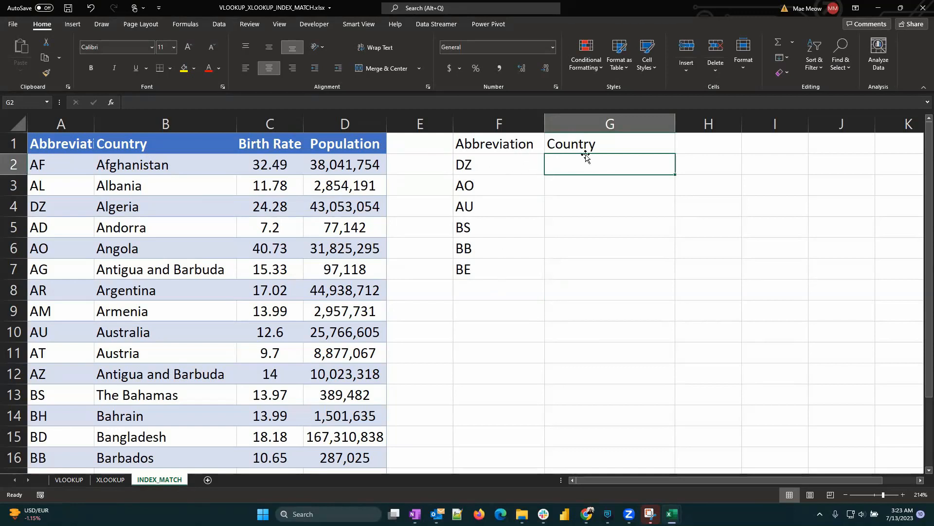
pyautogui.write('=INDEX(')
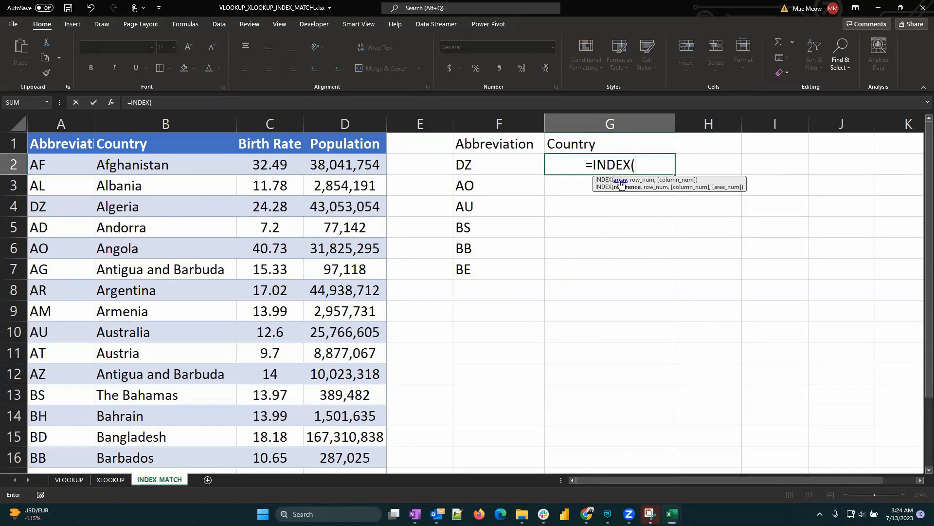
pyautogui.click(55, 144)
pyautogui.moveTo(55, 144); pyautogui.dragTo(324, 144)
pyautogui.hotkey('ctrl', 'shift', 'Down')
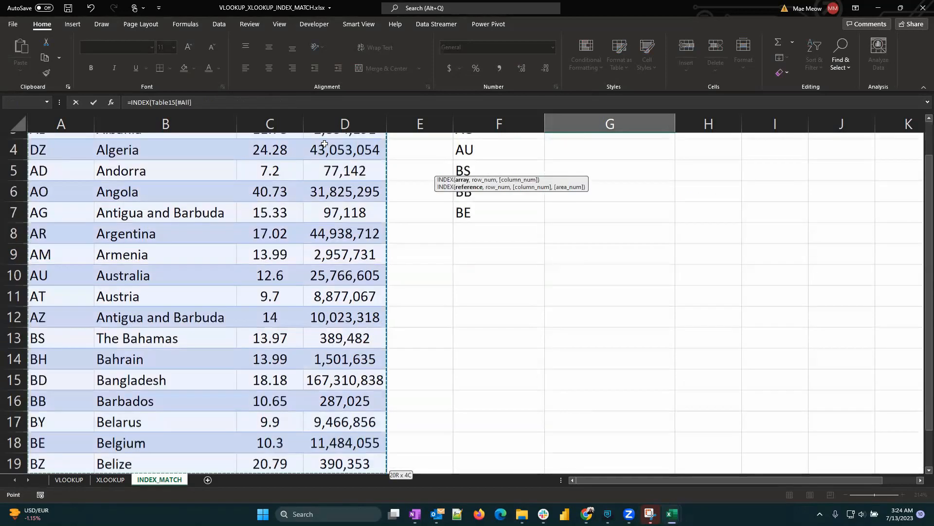
pyautogui.write(',')
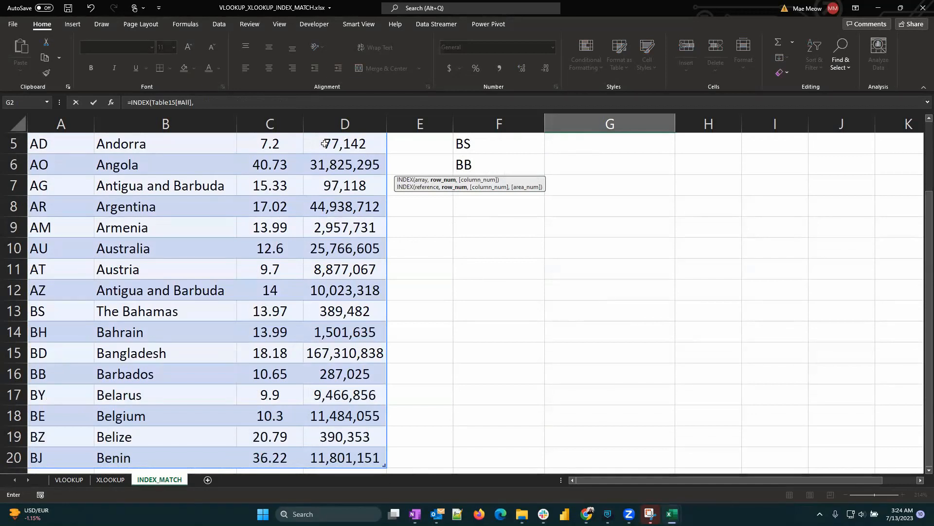
# - Nest a MATCH function as the row number of the INDEX formula, with F2 as its lookup value
pyautogui.write('MA')
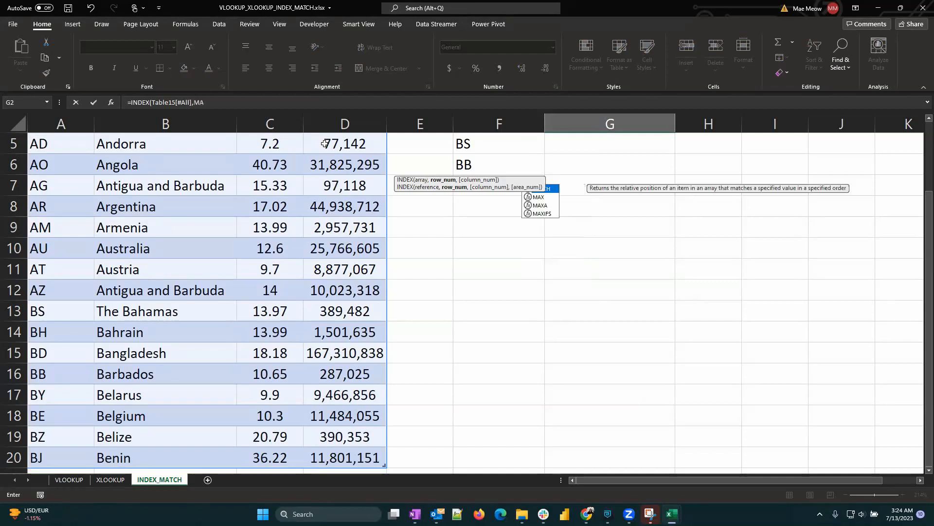
pyautogui.write('TCH')
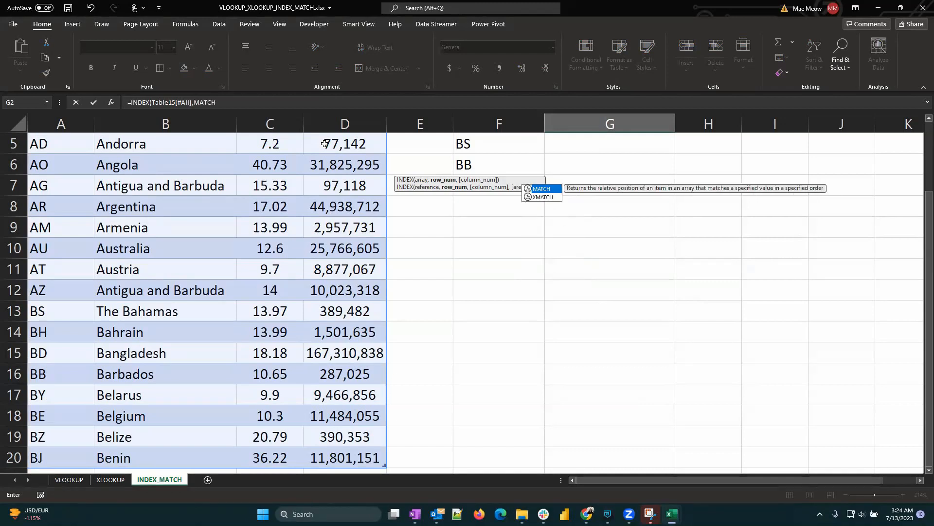
pyautogui.write('(')
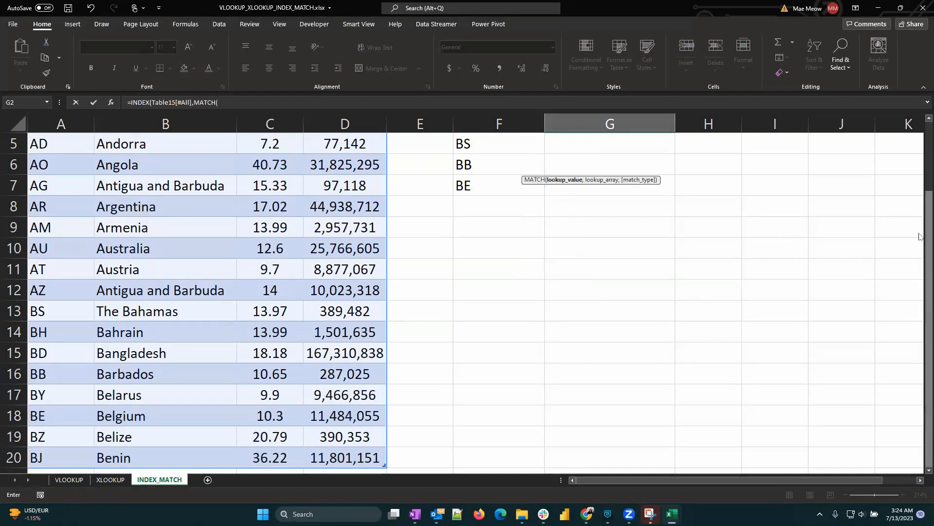
pyautogui.moveTo(925, 236); pyautogui.dragTo(872, 142)
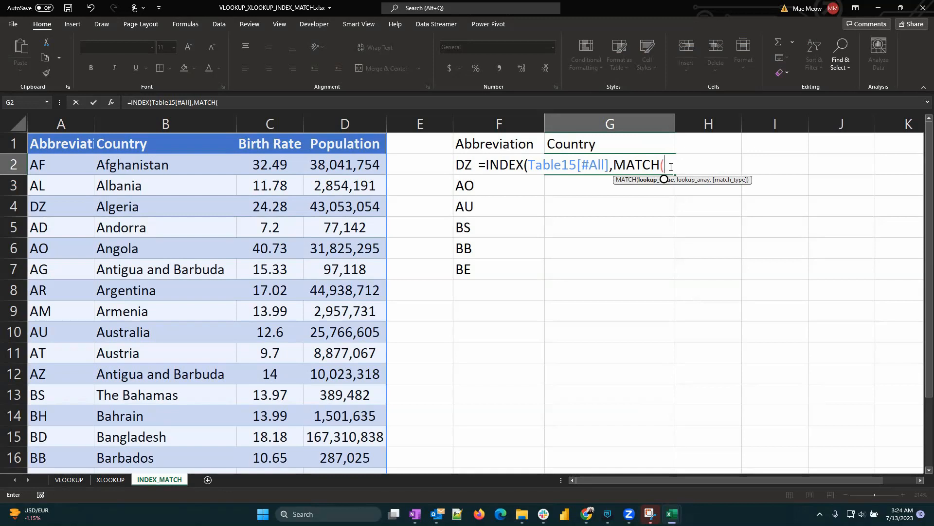
pyautogui.write('f2')
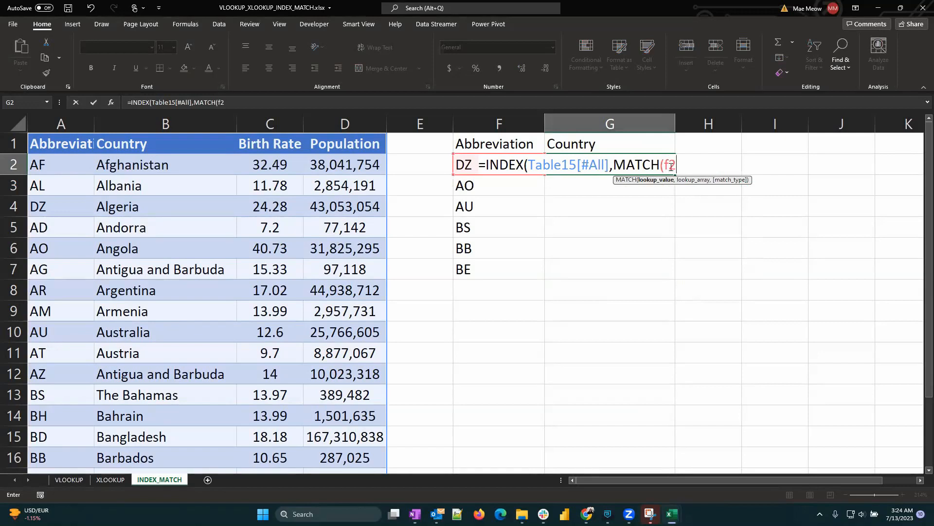
pyautogui.write(',')
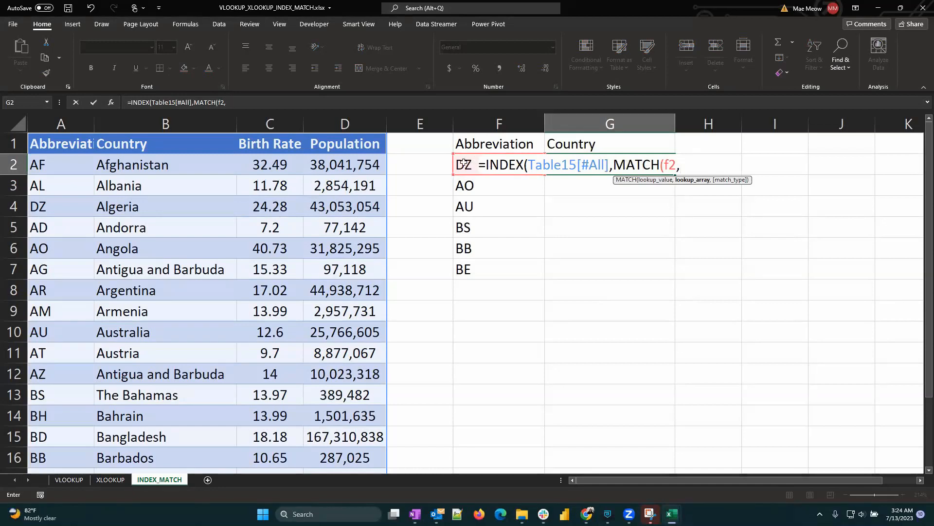
# - Set the MATCH lookup array to the table's full Abbreviation column including its header, with match type 0, and close MATCH
pyautogui.click(64, 146)
pyautogui.hotkey('ctrl', 'shift', 'Down')
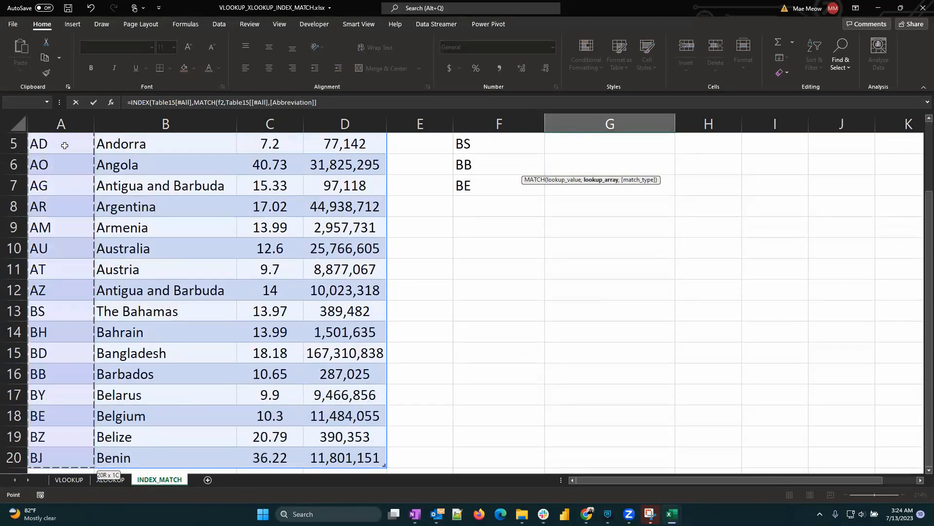
pyautogui.write(',')
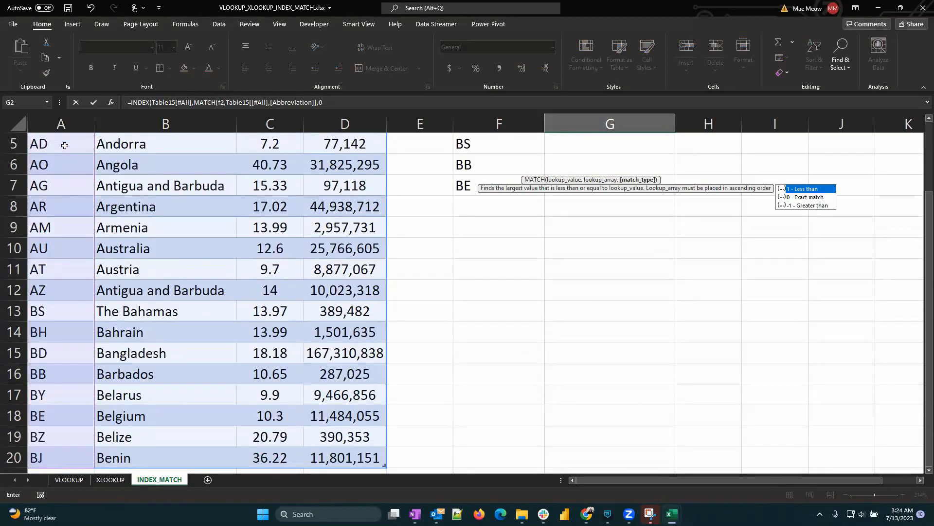
pyautogui.write('0)')
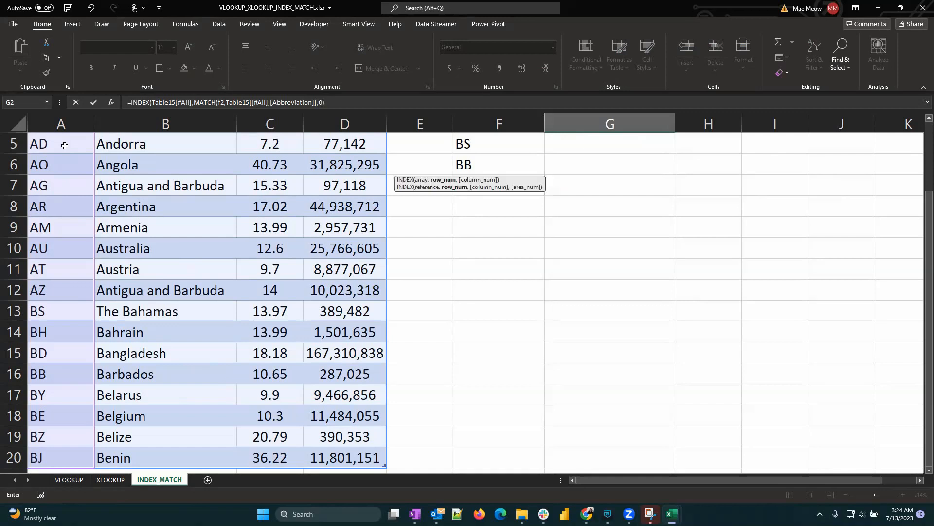
pyautogui.moveTo(928, 231); pyautogui.dragTo(922, 148)
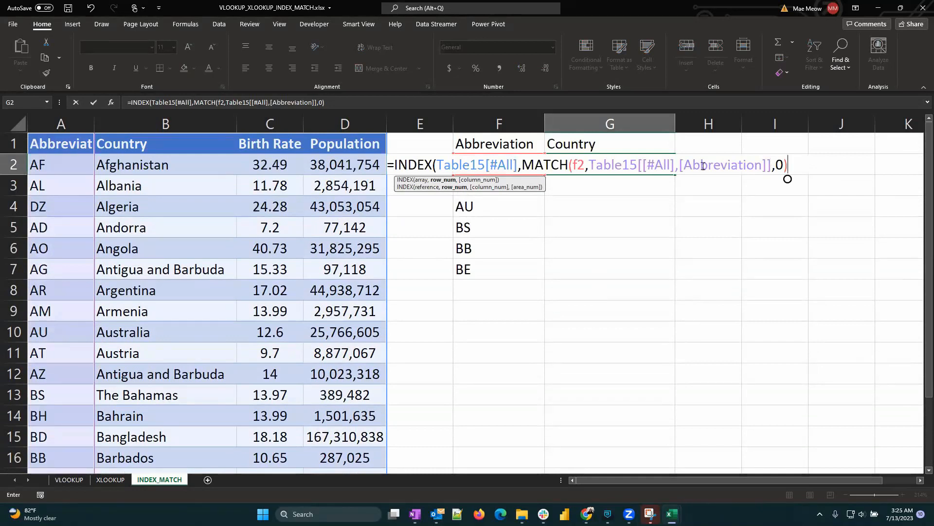
# - Finish the INDEX formula in G2 with column number 2 and fill it down through G7
pyautogui.write(',')
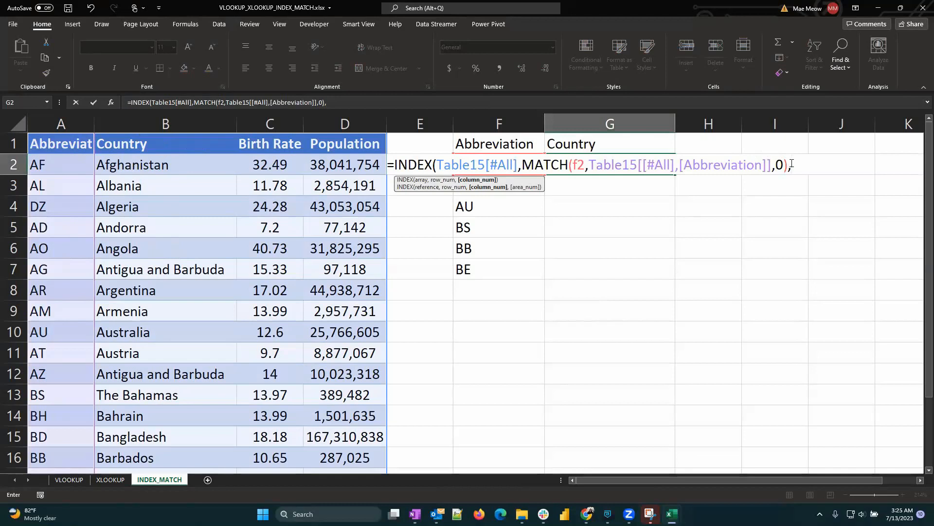
pyautogui.write('2')
pyautogui.doubleClick(675, 174)
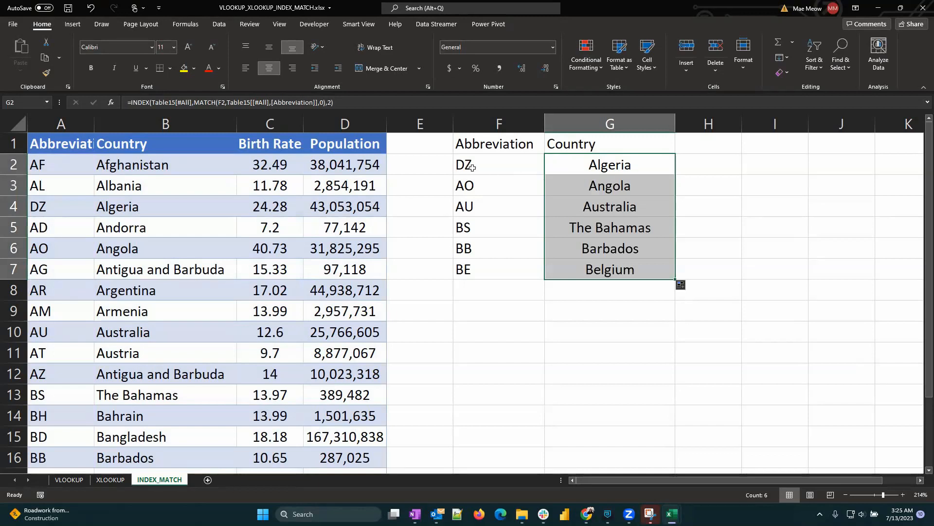
pyautogui.moveTo(472, 167); pyautogui.dragTo(506, 270)
pyautogui.click(682, 233)
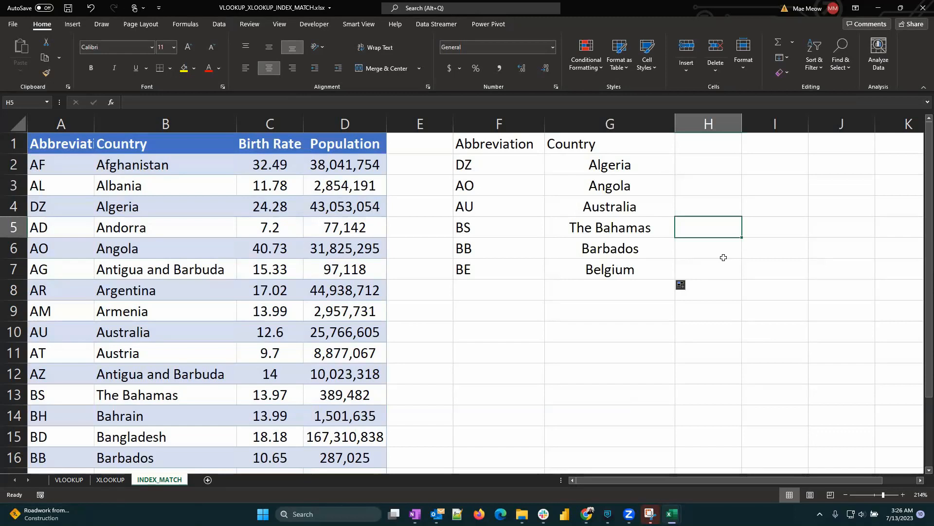
# - Enter the header "Column" in cell H1, beside the Country lookup results
pyautogui.click(708, 141)
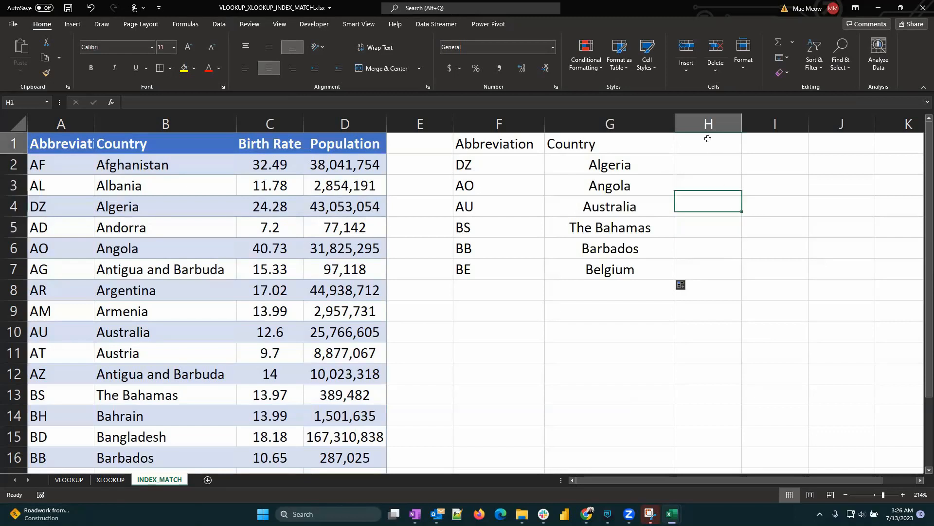
pyautogui.moveTo(805, 481)
pyautogui.mouseDown()
pyautogui.moveTo(825, 479)
pyautogui.moveTo(804, 479)
pyautogui.mouseUp()
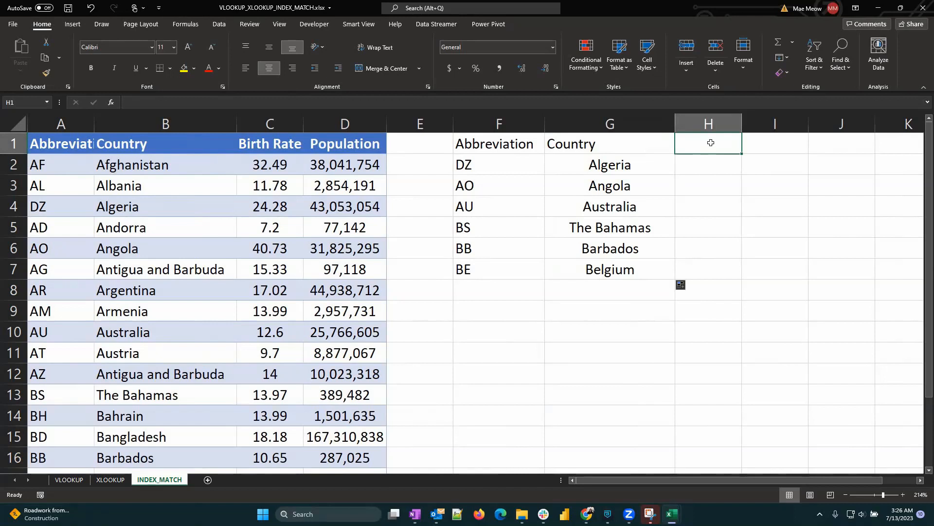
pyautogui.write('Column')
pyautogui.press('Return')
# - Apply list data validation to H2:H7 with the source "Country, Birth Rate, Population"
pyautogui.keyDown('shift'); pyautogui.click(708, 272); pyautogui.keyUp('shift')
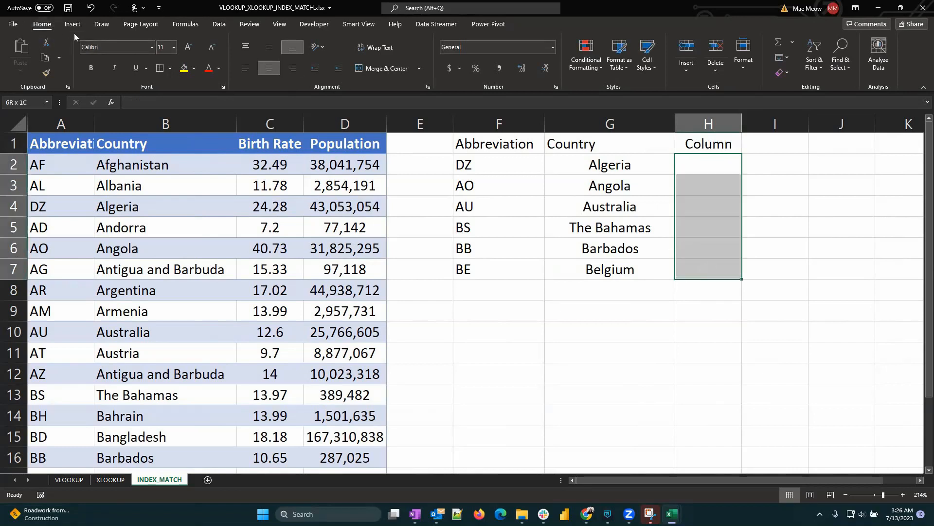
pyautogui.click(215, 24)
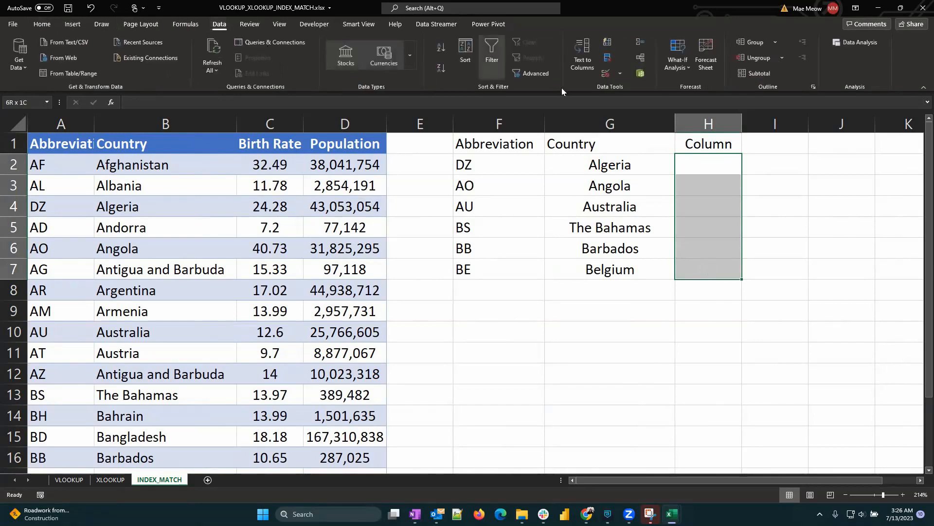
pyautogui.click(619, 74)
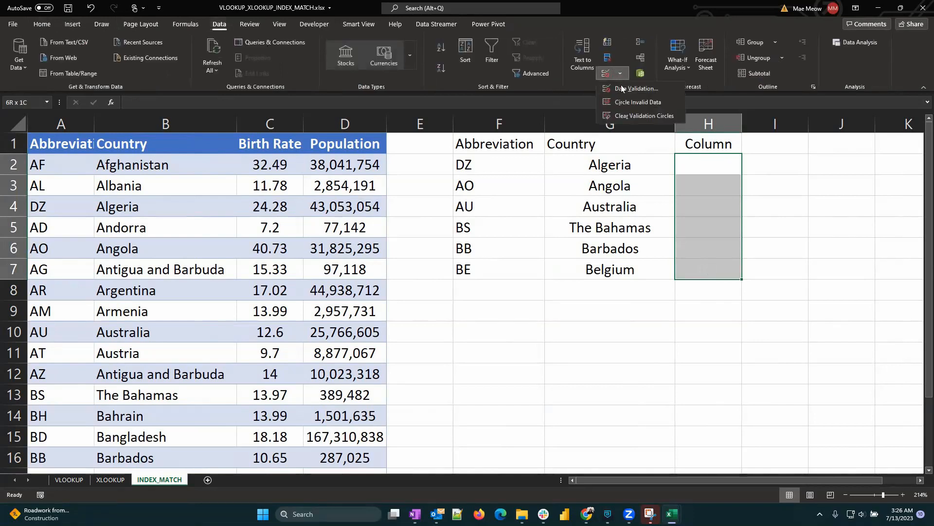
pyautogui.click(628, 89)
pyautogui.moveTo(310, 149); pyautogui.dragTo(506, 157)
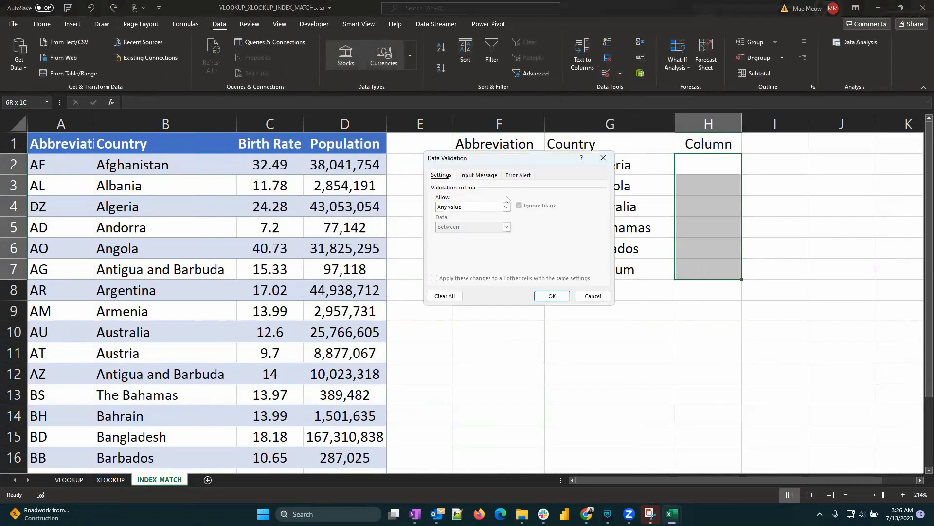
pyautogui.click(507, 207)
pyautogui.click(485, 235)
pyautogui.click(470, 248)
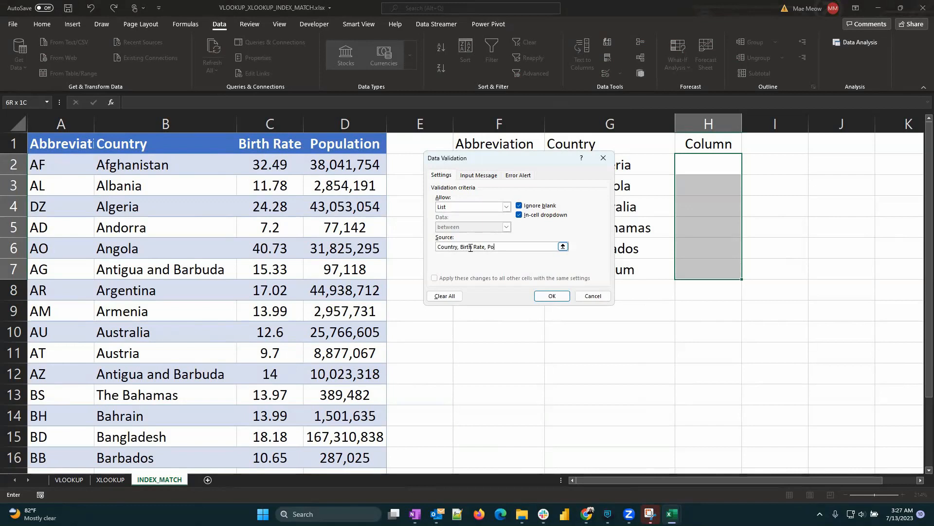
pyautogui.write('ulation')
pyautogui.click(552, 296)
# - Enter the header "Value" in cell I1, beside the Column header
pyautogui.click(783, 163)
pyautogui.click(778, 146)
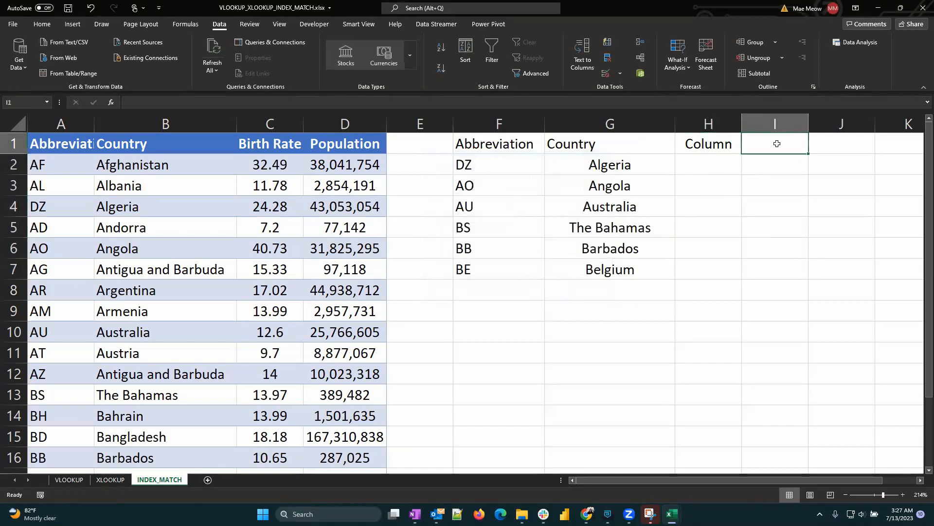
pyautogui.write('Value')
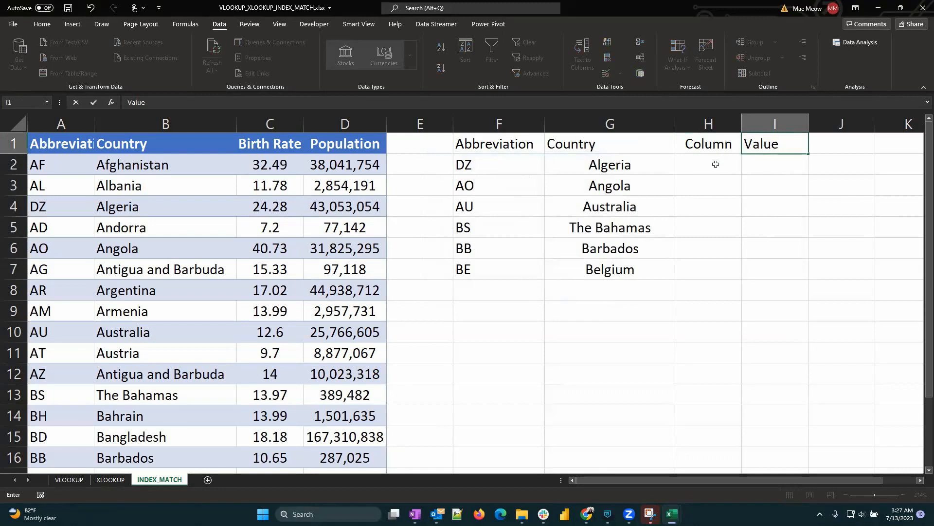
pyautogui.click(711, 125)
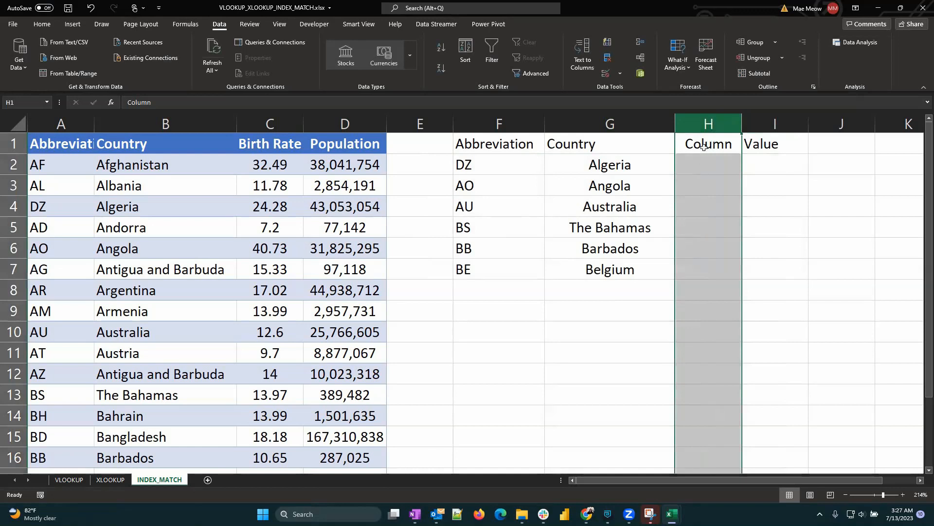
pyautogui.click(704, 126)
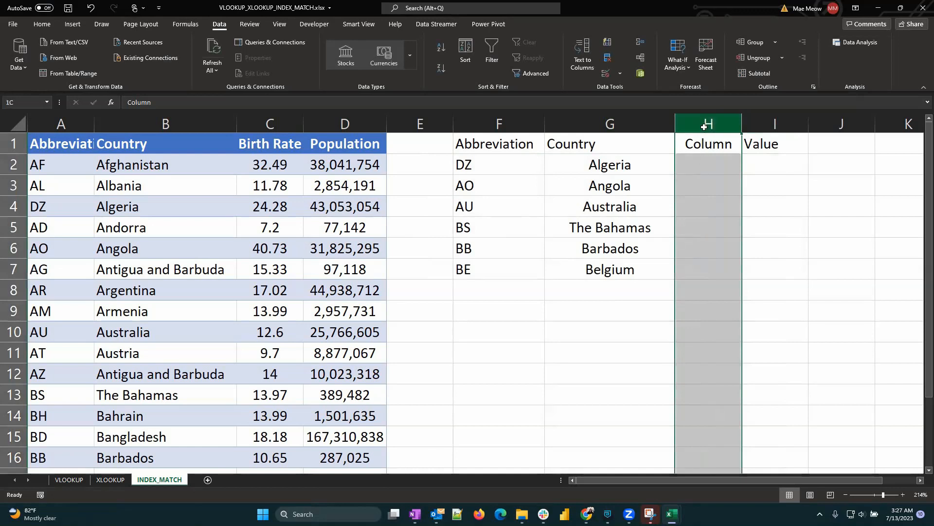
pyautogui.click(763, 162)
pyautogui.click(702, 143)
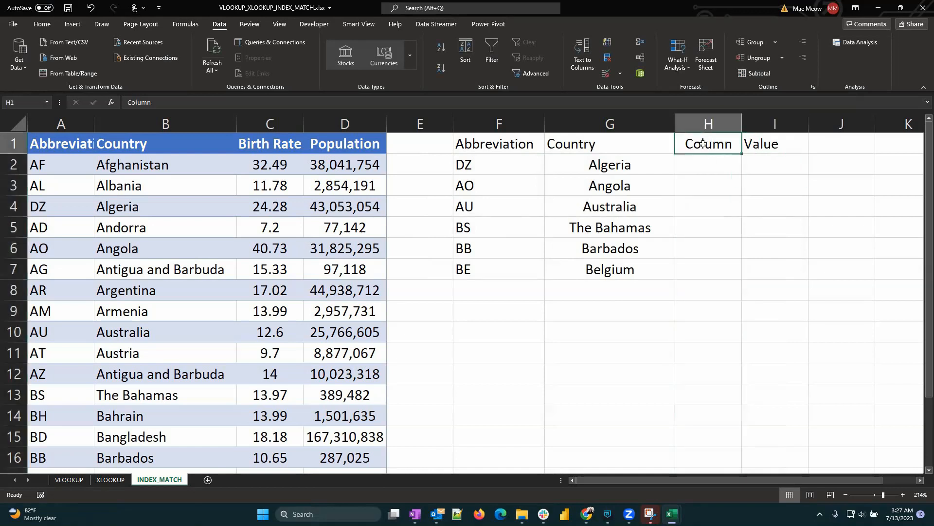
pyautogui.moveTo(701, 164); pyautogui.dragTo(699, 269)
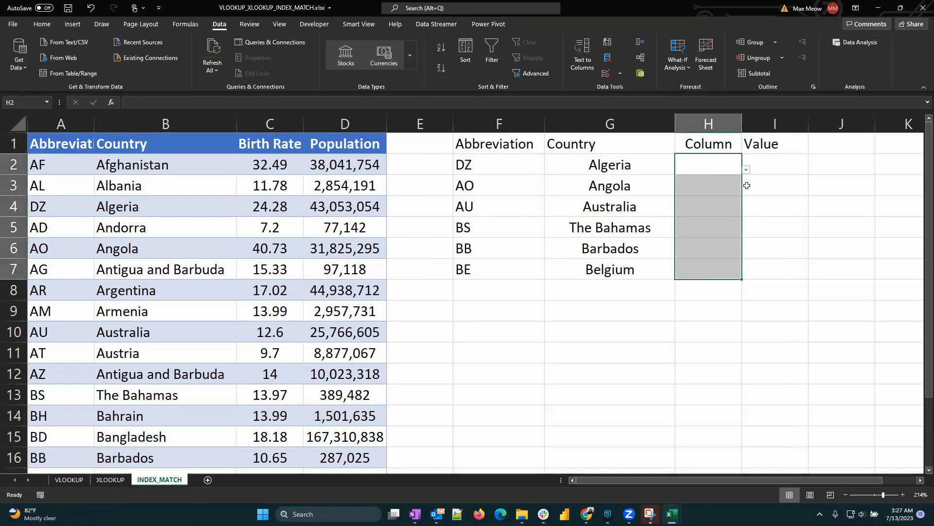
# - Start an INDEX formula in I2 using the entire country table, headers included (Table15[#All]), as the array
pyautogui.click(768, 165)
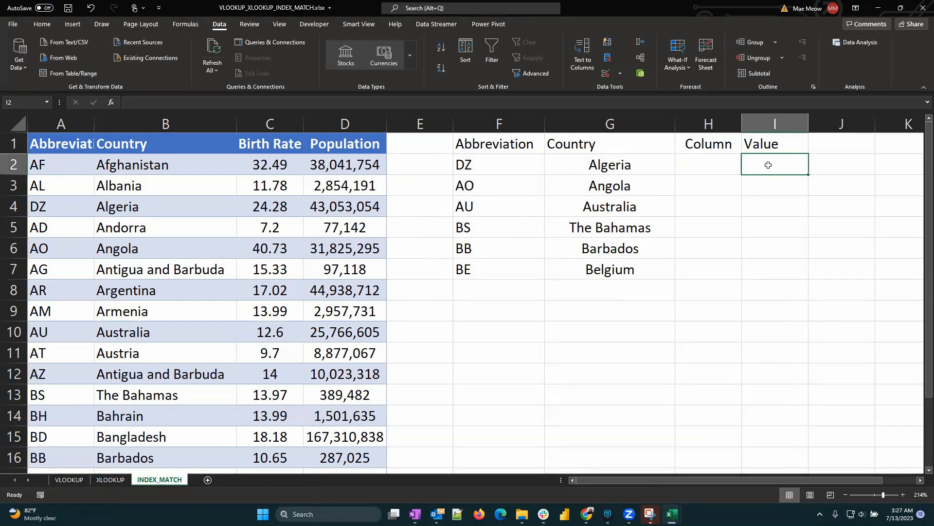
pyautogui.write('=IN')
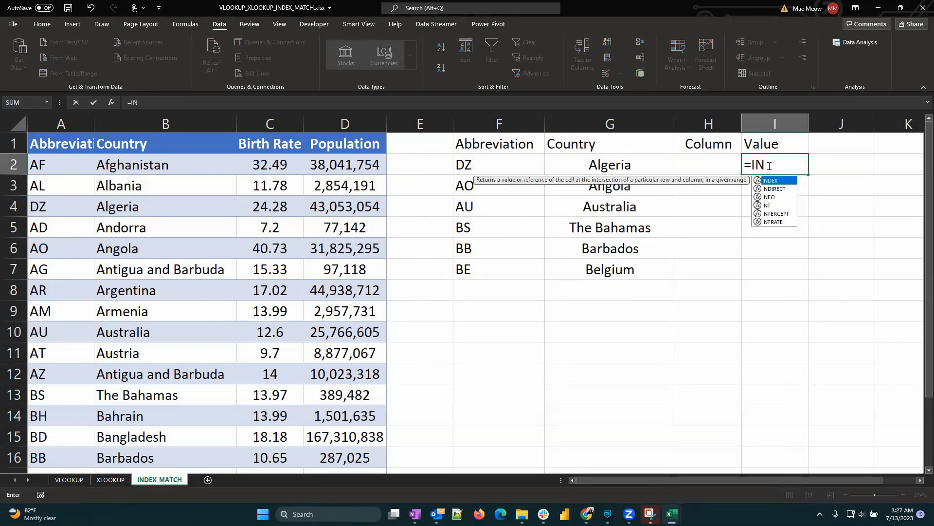
pyautogui.write('DEX(')
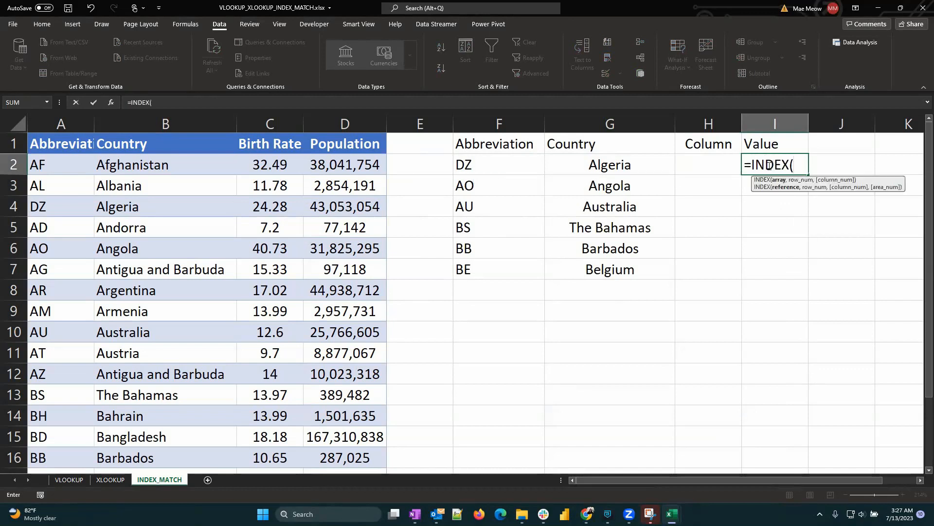
pyautogui.moveTo(73, 145); pyautogui.dragTo(330, 145)
pyautogui.hotkey('ctrl', 'shift', 'Down')
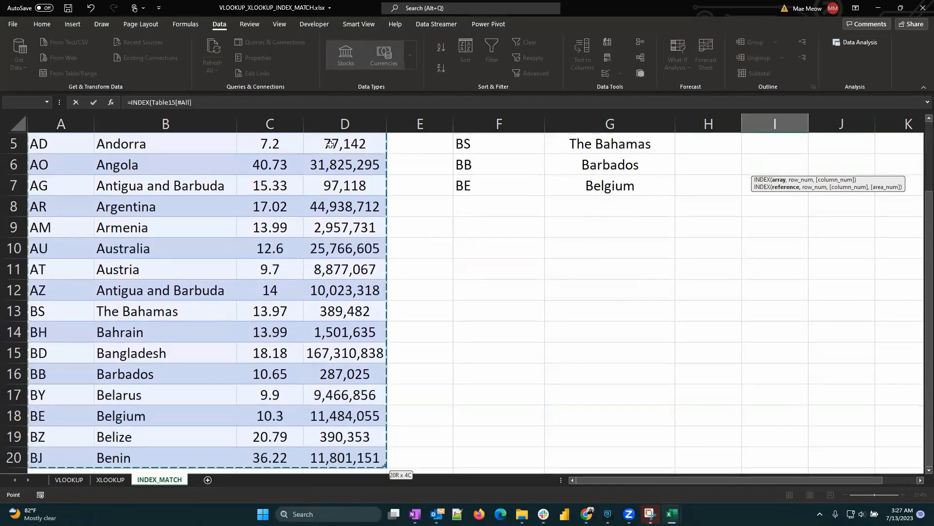
# - Add a MATCH for the row number that looks up F2 in the full Abbreviation column, header included, with match type 0
pyautogui.write(',MATCH(')
pyautogui.scroll(2, 409, 165)
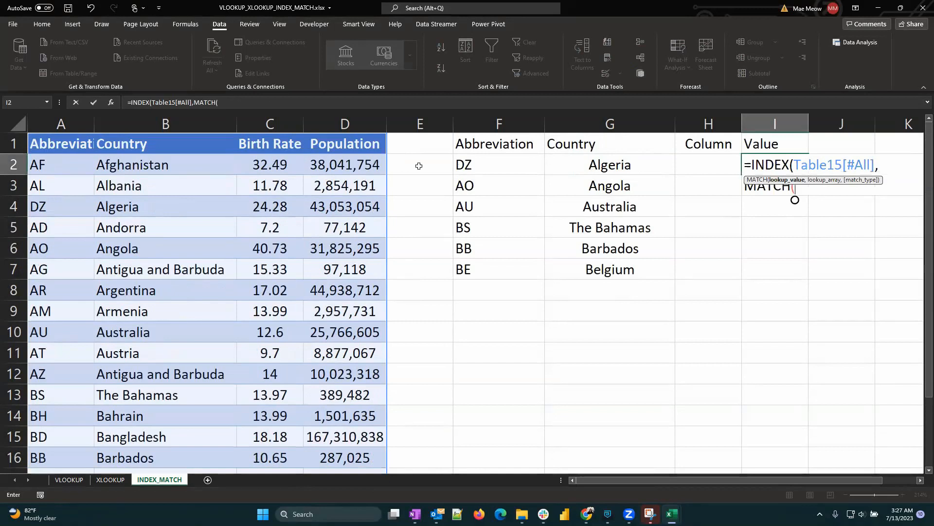
pyautogui.click(332, 101)
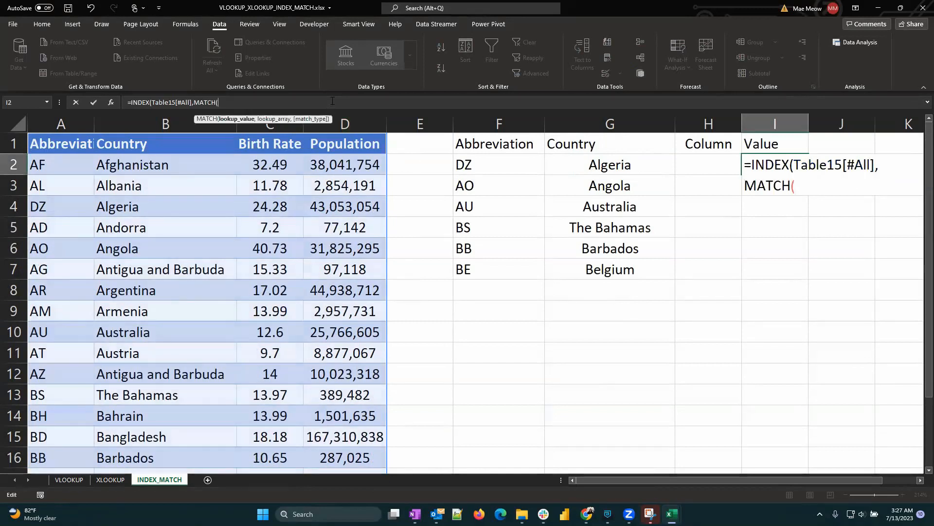
pyautogui.click(478, 168)
pyautogui.write(',')
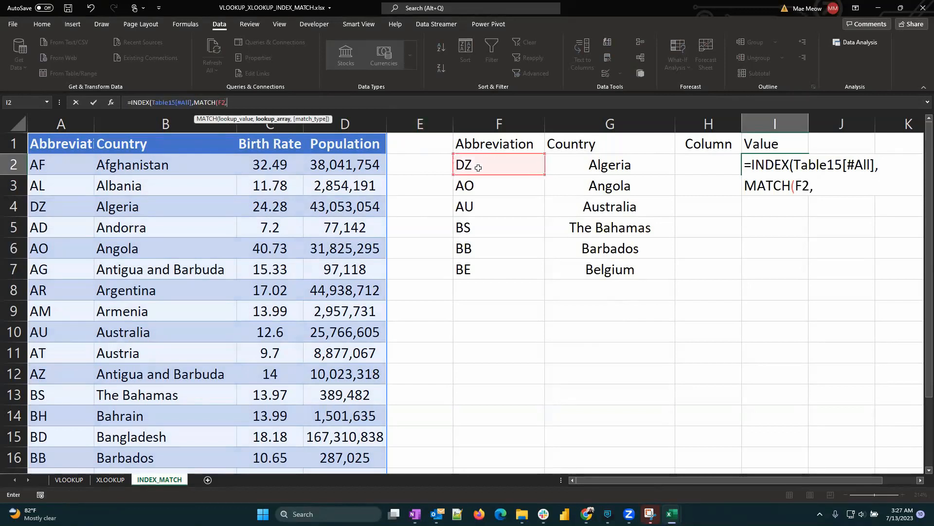
pyautogui.click(59, 144)
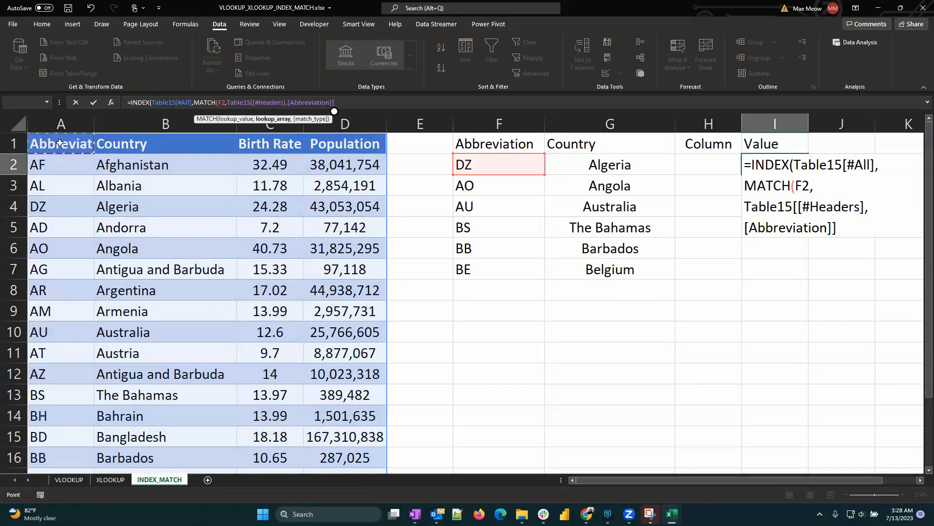
pyautogui.hotkey('ctrl', 'shift', 'Down')
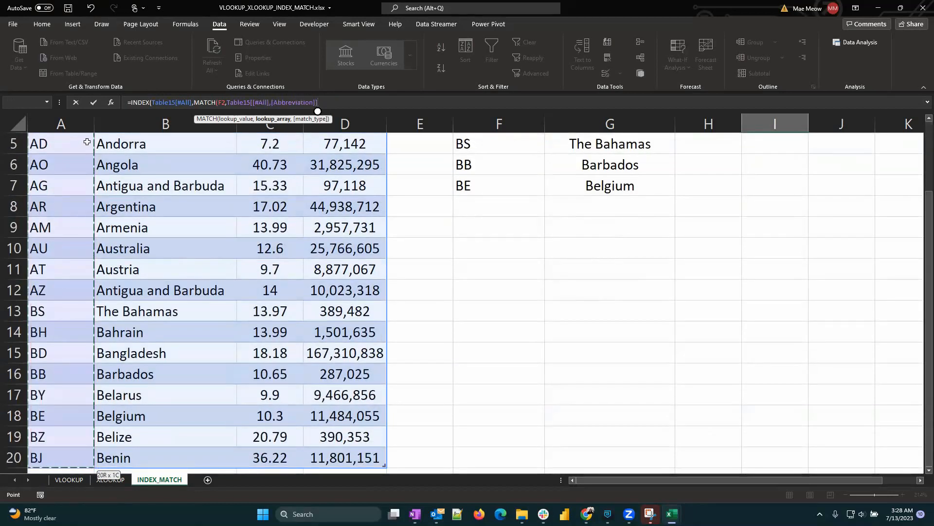
pyautogui.write(',')
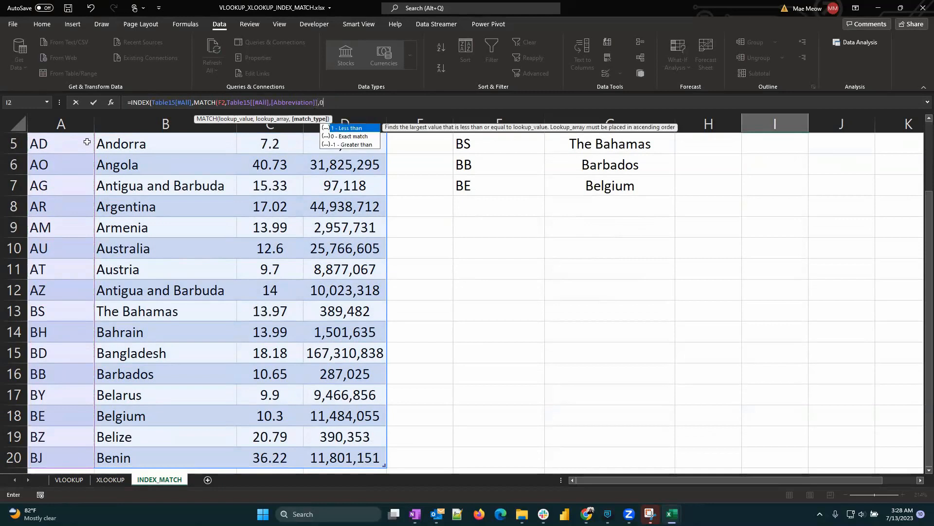
pyautogui.write('0),')
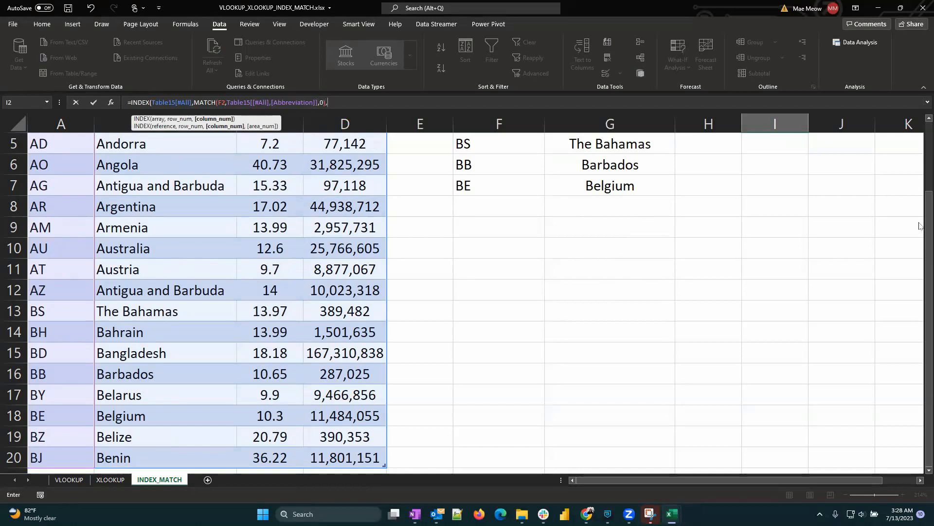
# - Complete the I2 formula with a second MATCH for the column number, looking up H2 in the table headers with match type 0
pyautogui.moveTo(922, 224); pyautogui.dragTo(919, 144)
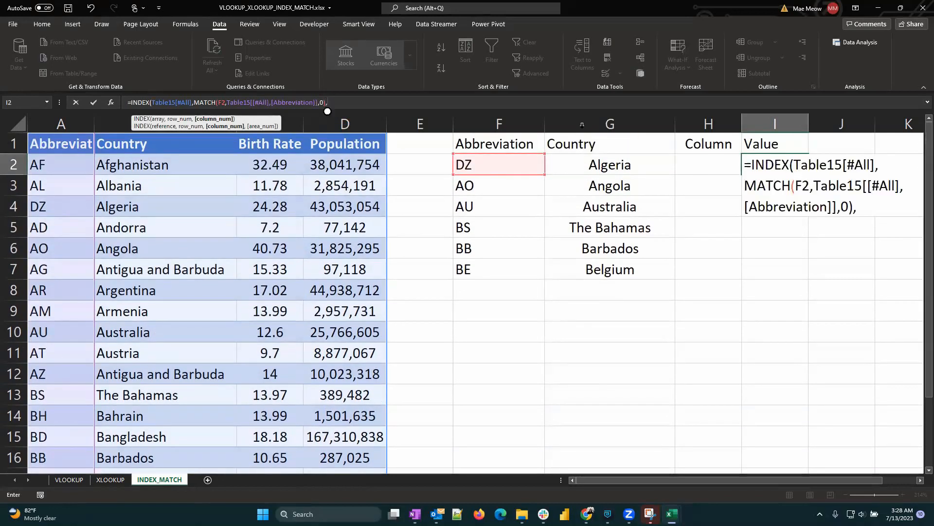
pyautogui.click(673, 104)
pyautogui.write('MATCH')
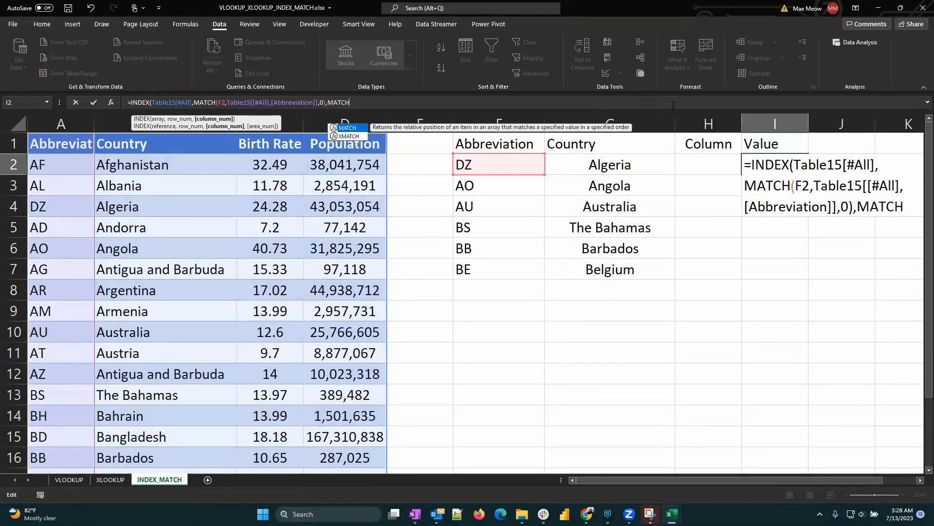
pyautogui.write('(')
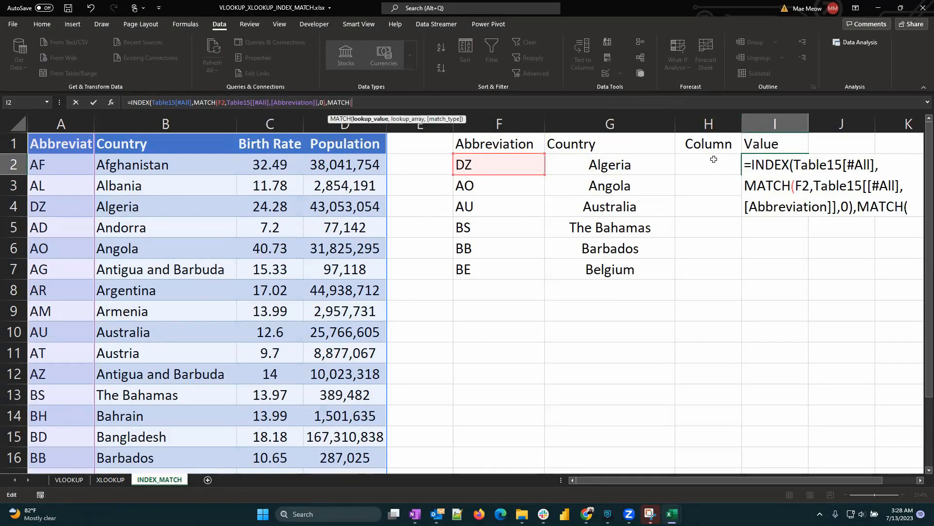
pyautogui.click(710, 160)
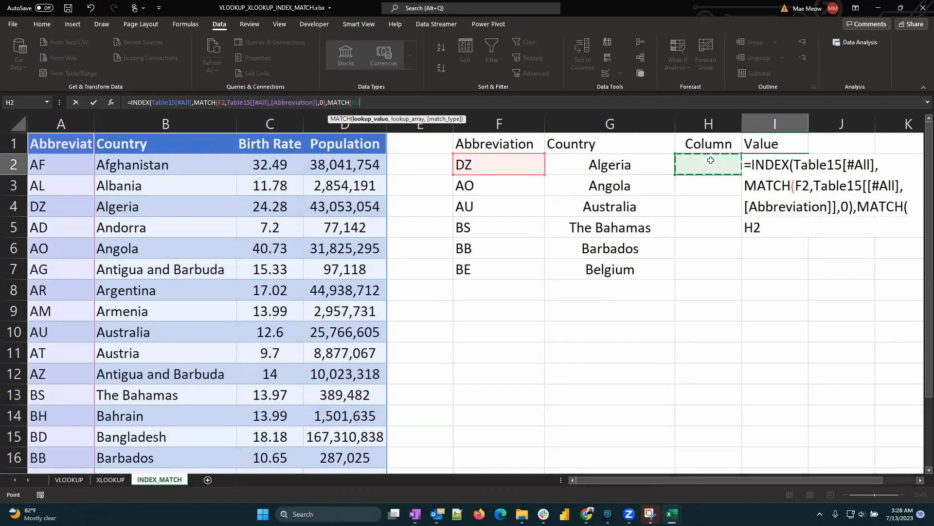
pyautogui.write(',')
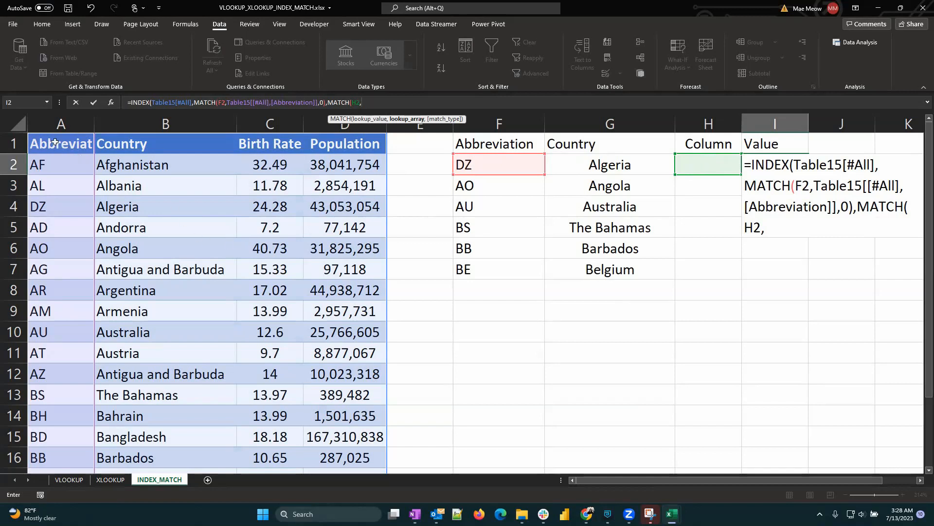
pyautogui.moveTo(53, 143); pyautogui.dragTo(347, 143)
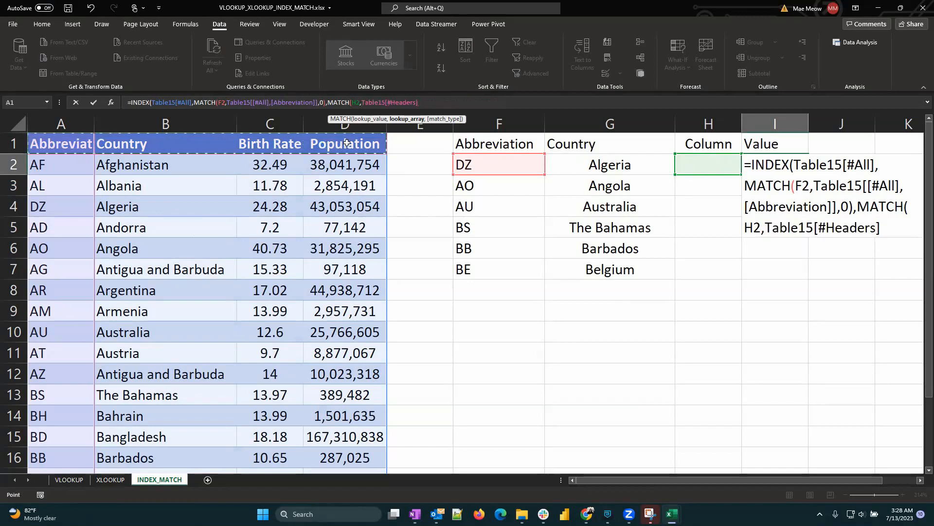
pyautogui.write(',0')
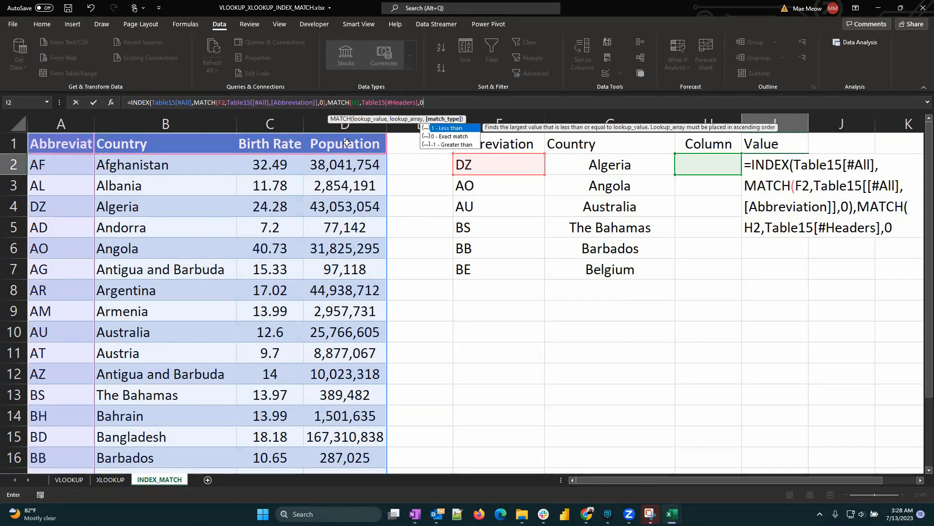
pyautogui.write(')')
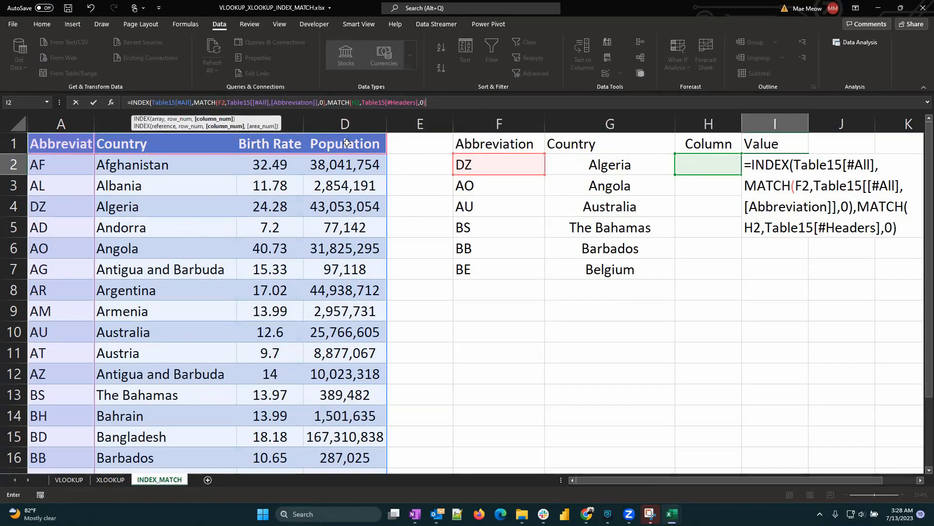
pyautogui.write(')')
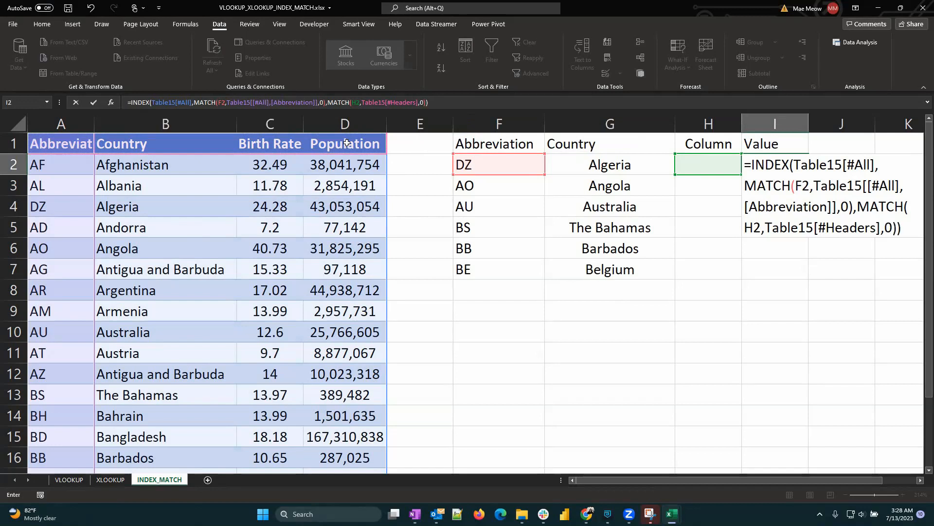
pyautogui.press('Return')
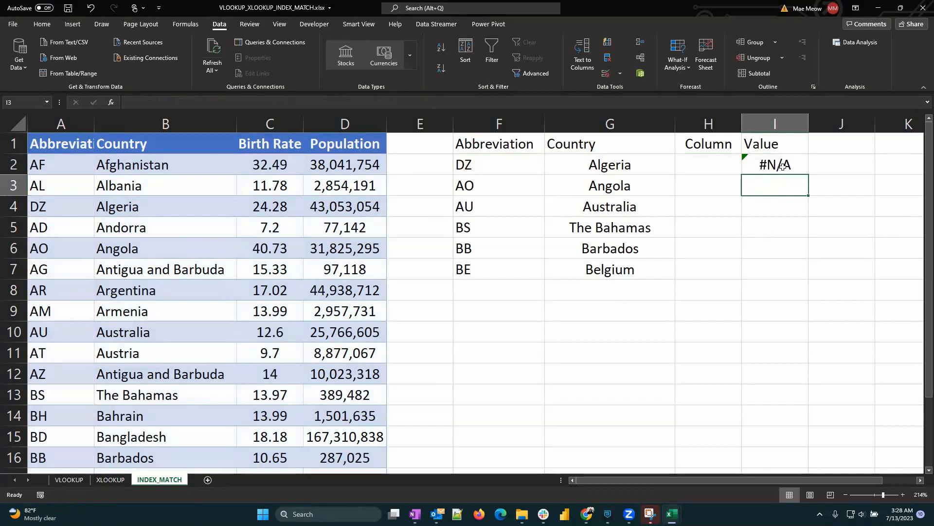
# - Choose Country as the column in H2 and fill the I2 formula down through I7
pyautogui.click(710, 163)
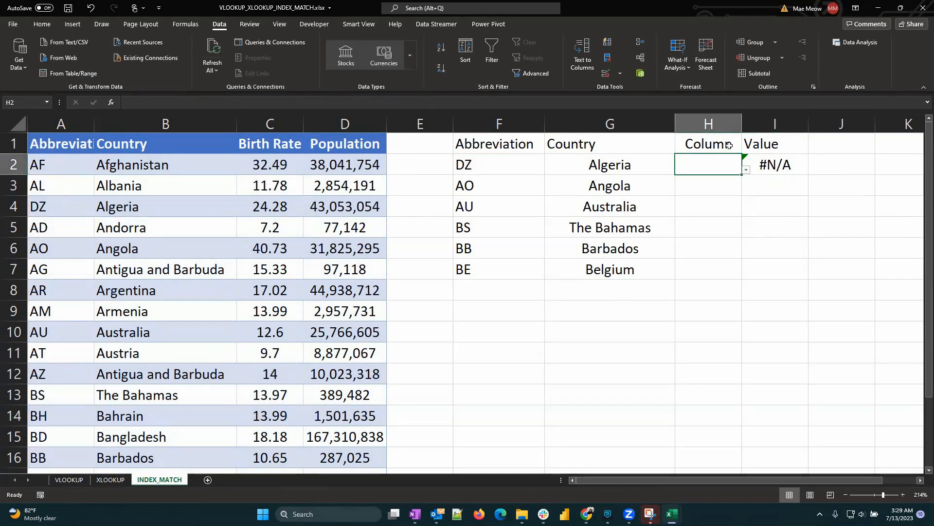
pyautogui.click(746, 170)
pyautogui.click(652, 183)
pyautogui.click(799, 169)
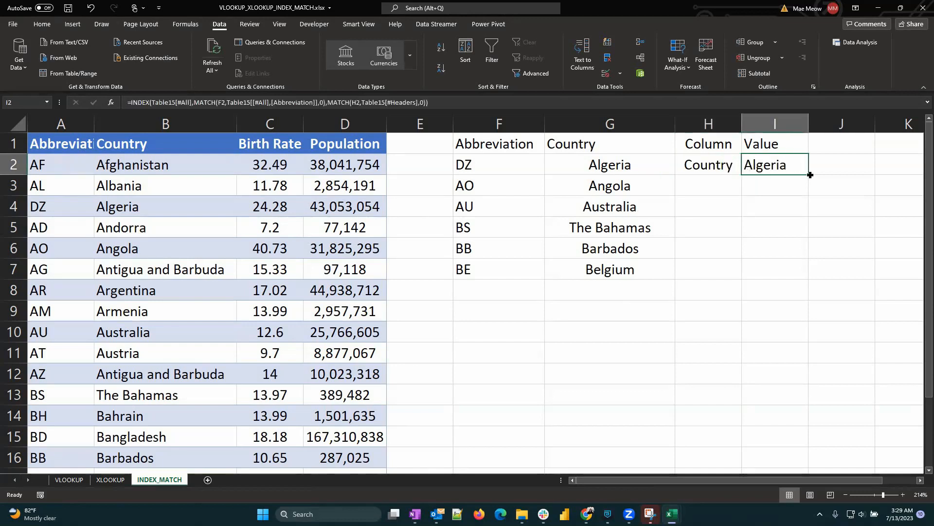
pyautogui.doubleClick(809, 175)
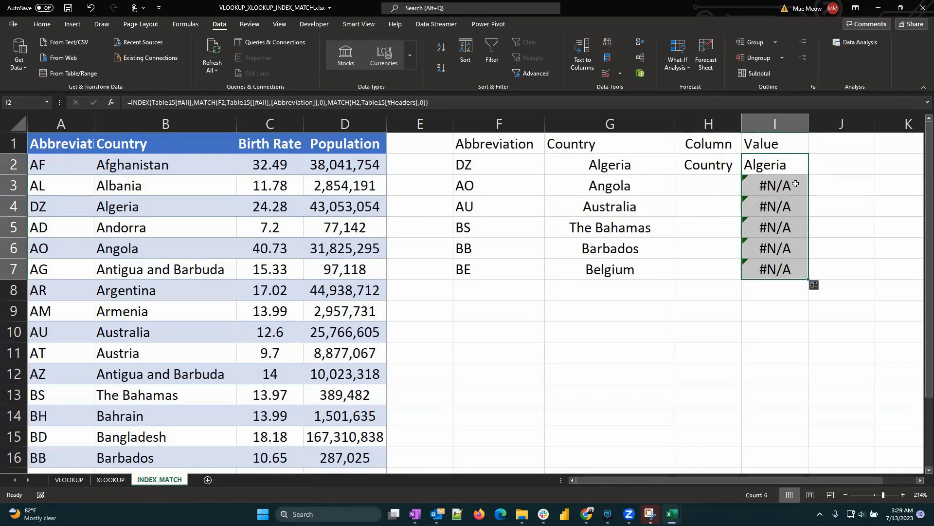
# - Choose Birth Rate as the column in H3 and Population in H4
pyautogui.click(711, 184)
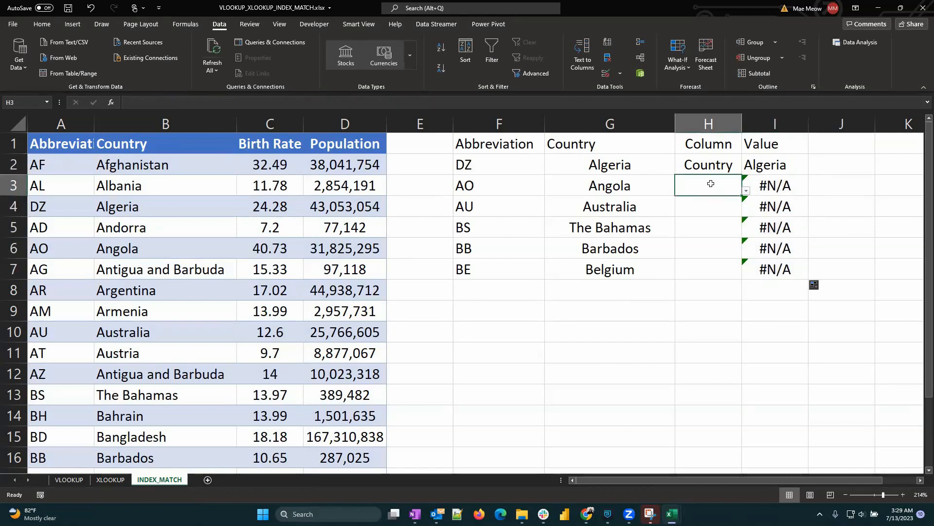
pyautogui.click(746, 191)
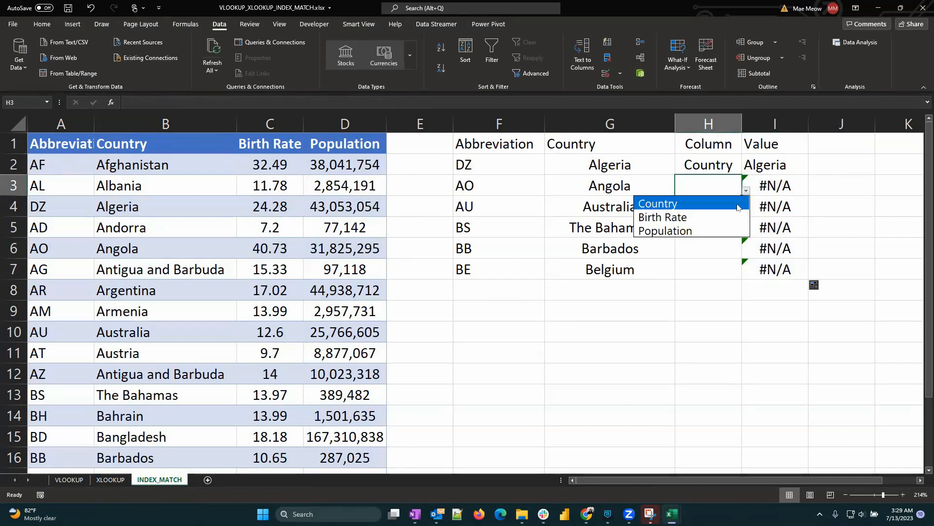
pyautogui.click(727, 217)
pyautogui.click(797, 184)
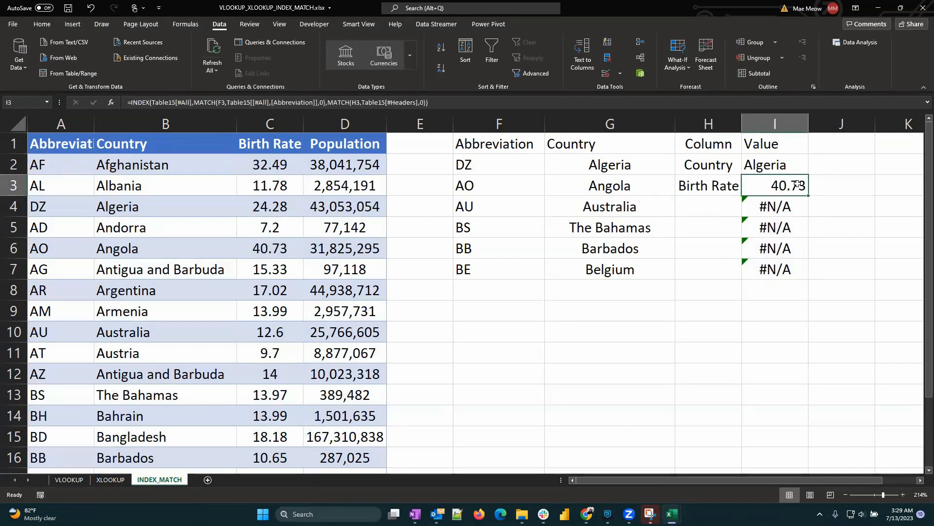
pyautogui.click(716, 206)
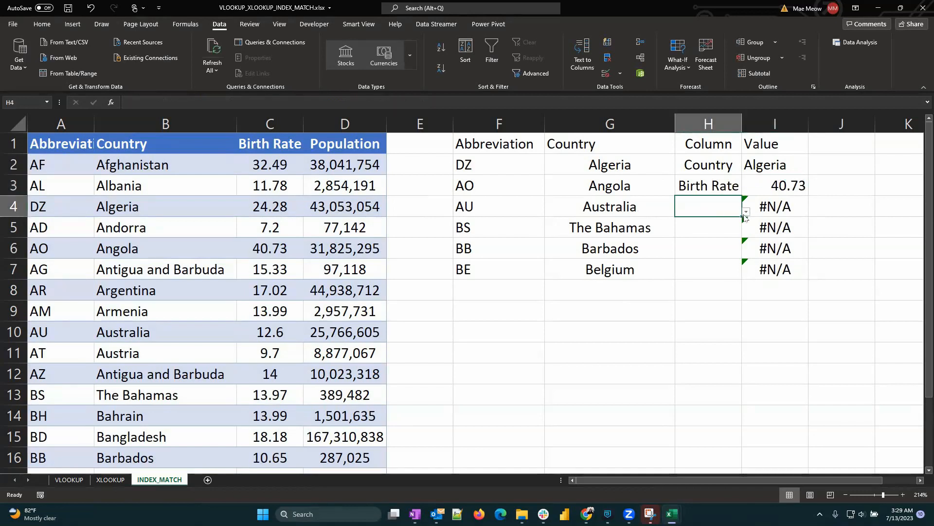
pyautogui.click(745, 216)
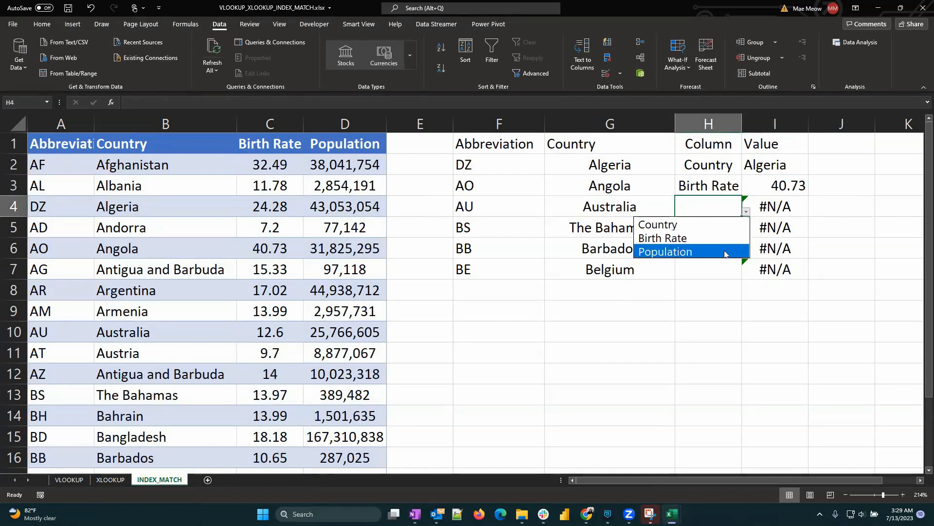
pyautogui.click(725, 251)
# - Widen column I to fit the population figure and center the column's contents horizontally
pyautogui.doubleClick(809, 125)
pyautogui.moveTo(809, 125); pyautogui.dragTo(824, 125)
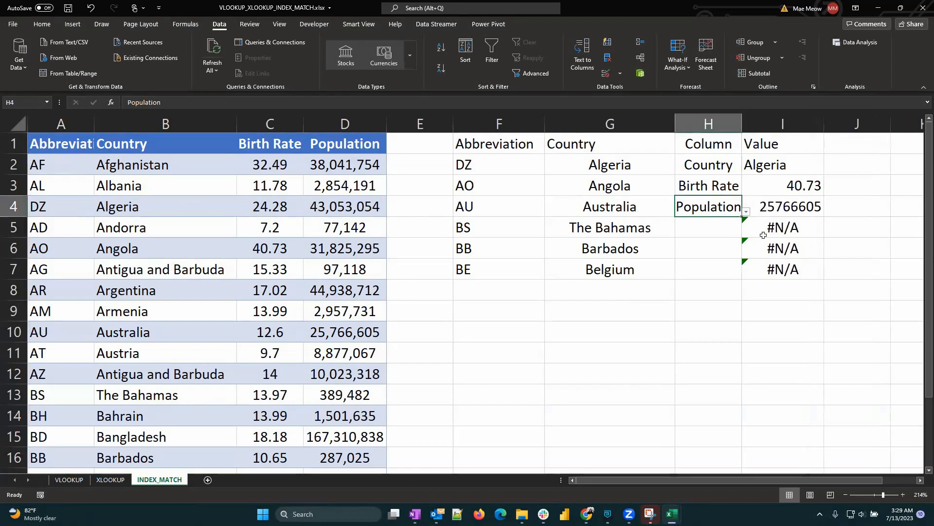
pyautogui.click(764, 122)
pyautogui.click(42, 24)
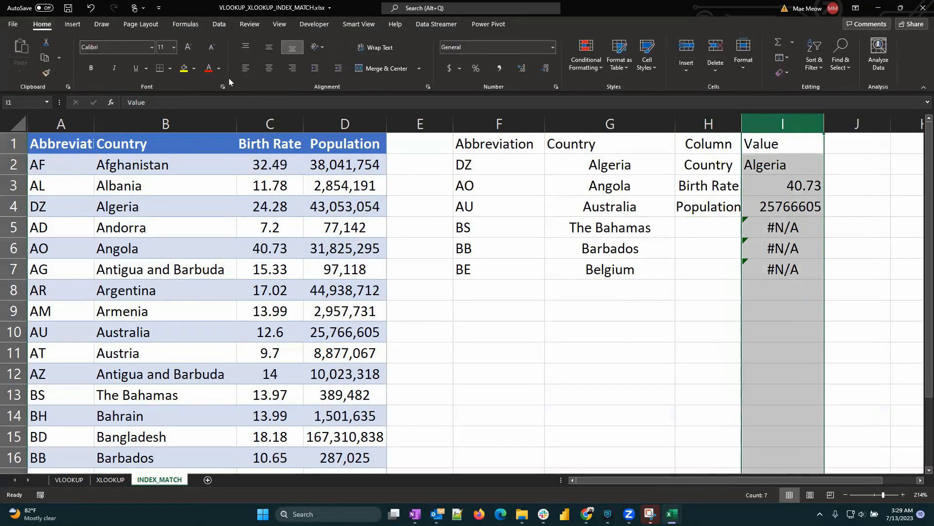
pyautogui.click(266, 70)
pyautogui.click(701, 228)
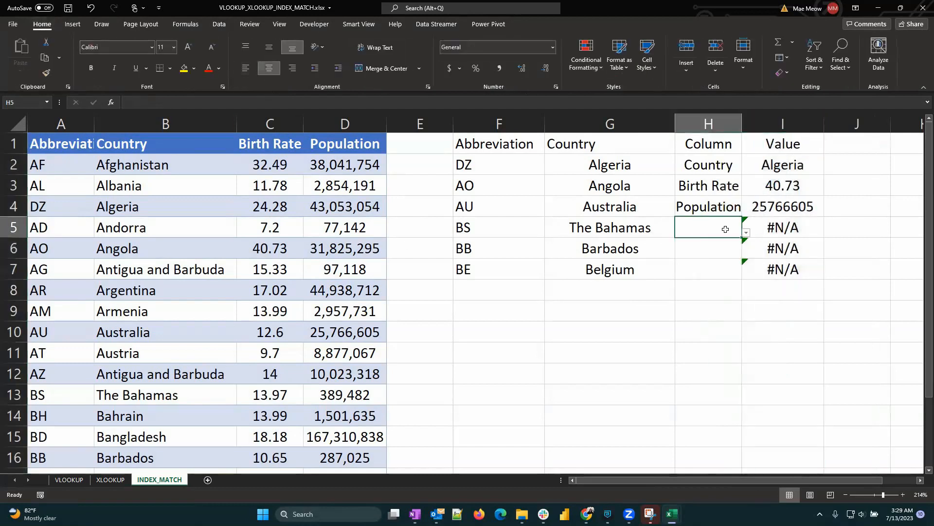
# - Choose Country as the column in H5, Birth Rate in H6 and Population in H7
pyautogui.click(746, 234)
pyautogui.click(730, 242)
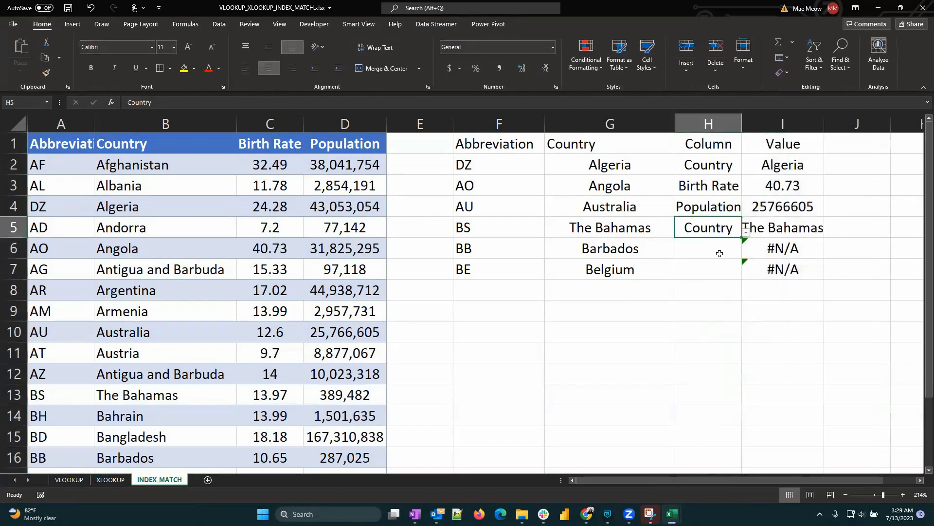
pyautogui.click(737, 249)
pyautogui.click(747, 253)
pyautogui.click(708, 278)
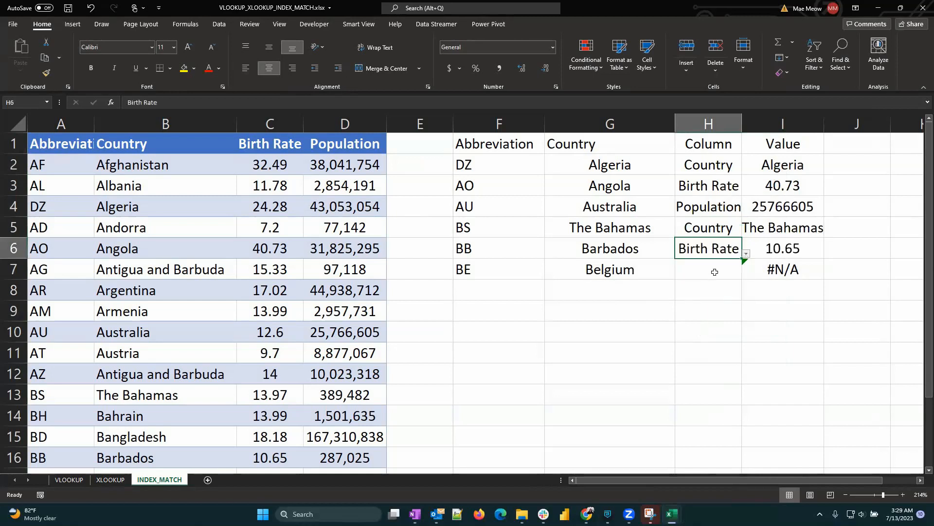
pyautogui.click(738, 269)
pyautogui.click(747, 274)
pyautogui.click(745, 312)
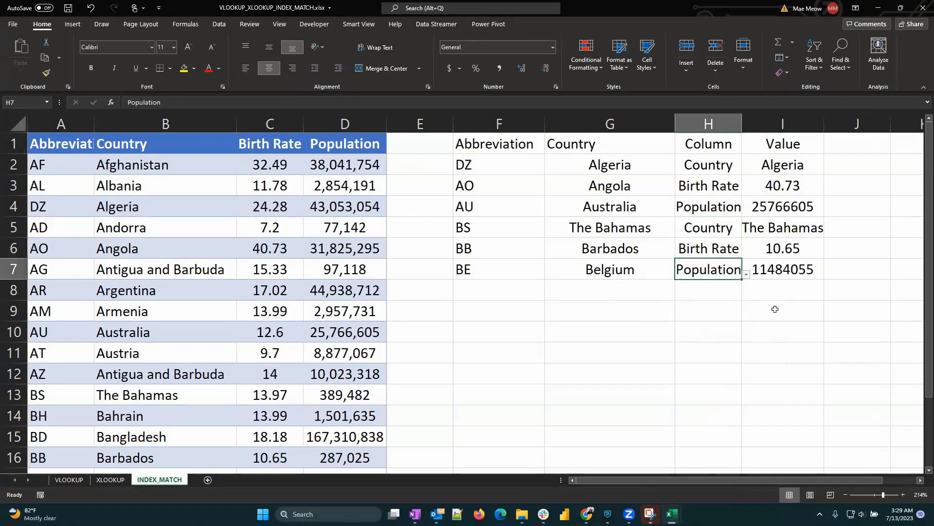
# - Autofit column H so its width matches its longest entry
pyautogui.click(775, 309)
pyautogui.doubleClick(741, 127)
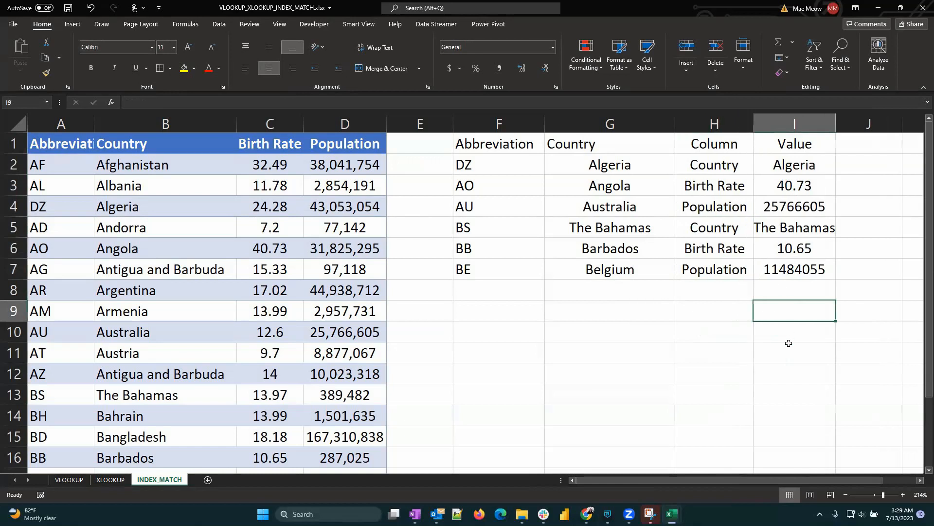
pyautogui.moveTo(793, 165)
pyautogui.mouseDown()
pyautogui.moveTo(807, 269)
pyautogui.moveTo(837, 263)
pyautogui.mouseUp()
pyautogui.click(838, 263)
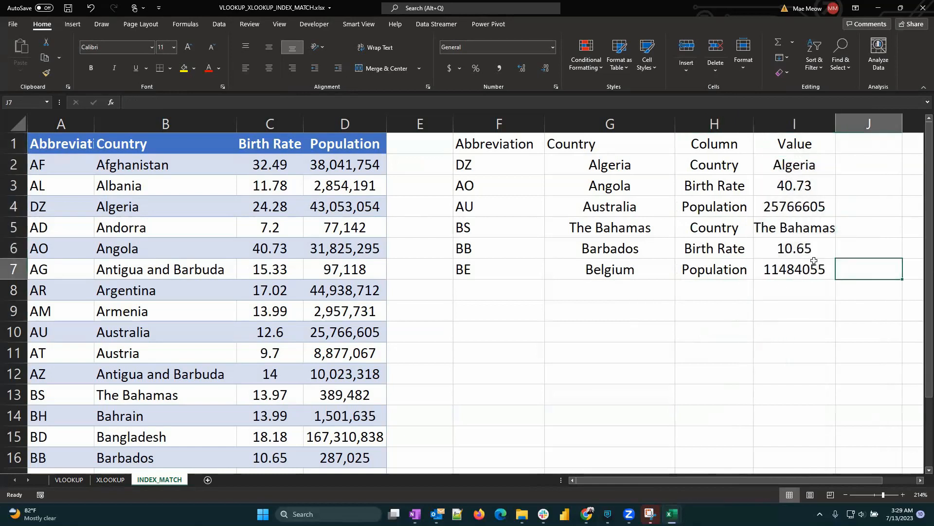
# - Center the contents of column G horizontally, including the Country heading
pyautogui.click(595, 125)
pyautogui.click(269, 68)
pyautogui.click(595, 146)
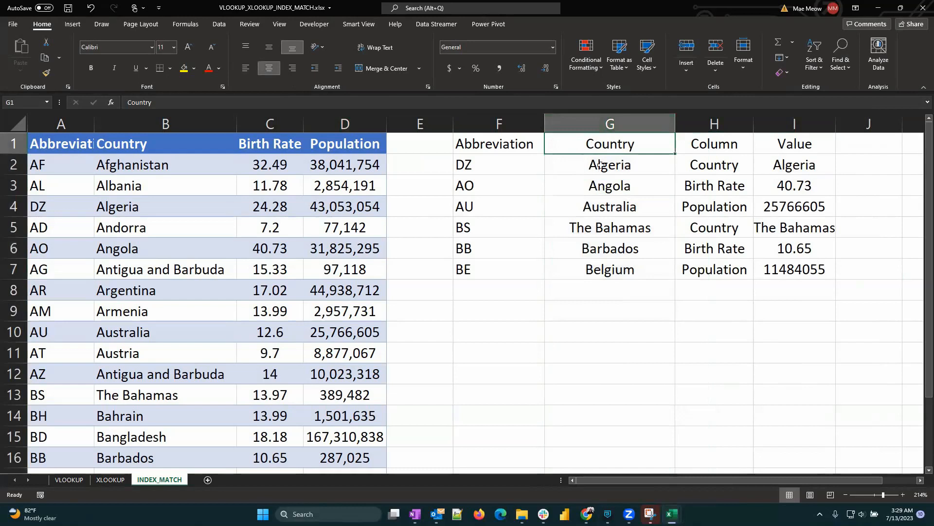
# - Compare the single-MATCH INDEX formula in G2 with the double-MATCH INDEX formula in I2
pyautogui.click(782, 126)
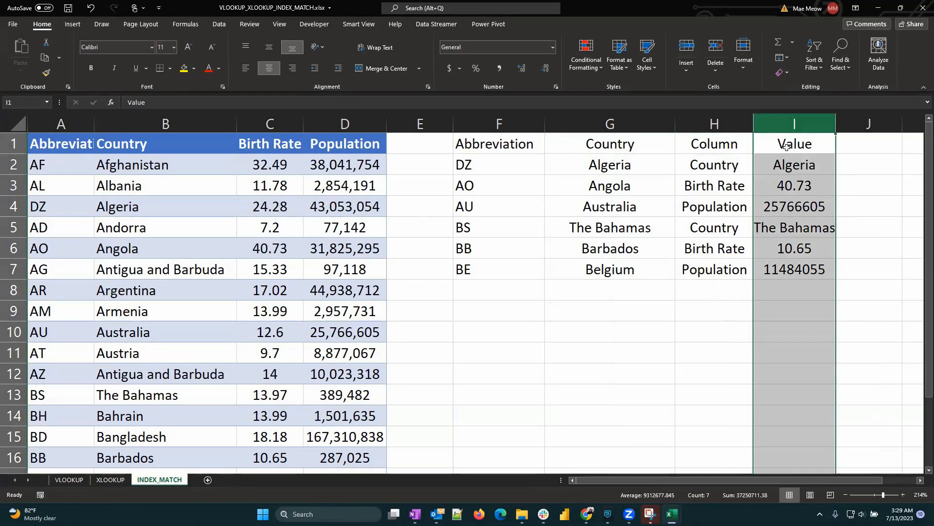
pyautogui.click(605, 123)
pyautogui.click(602, 164)
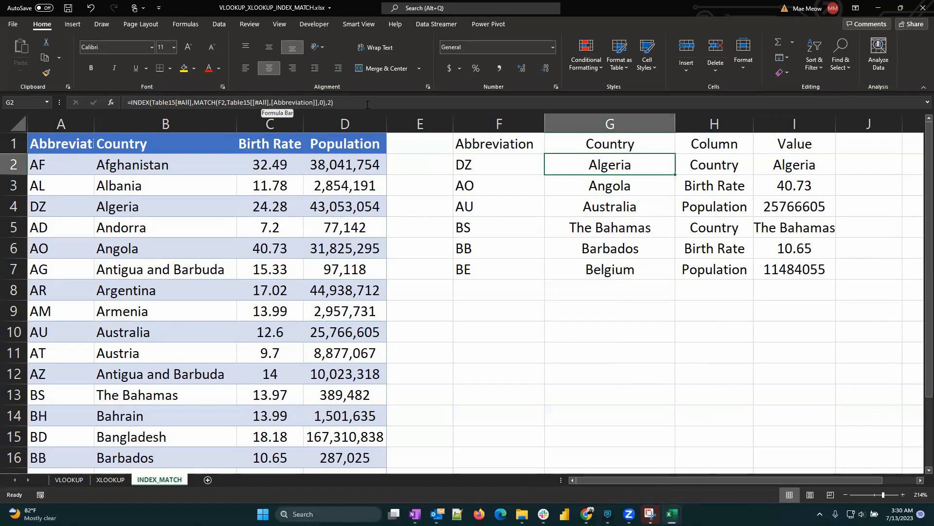
pyautogui.click(786, 172)
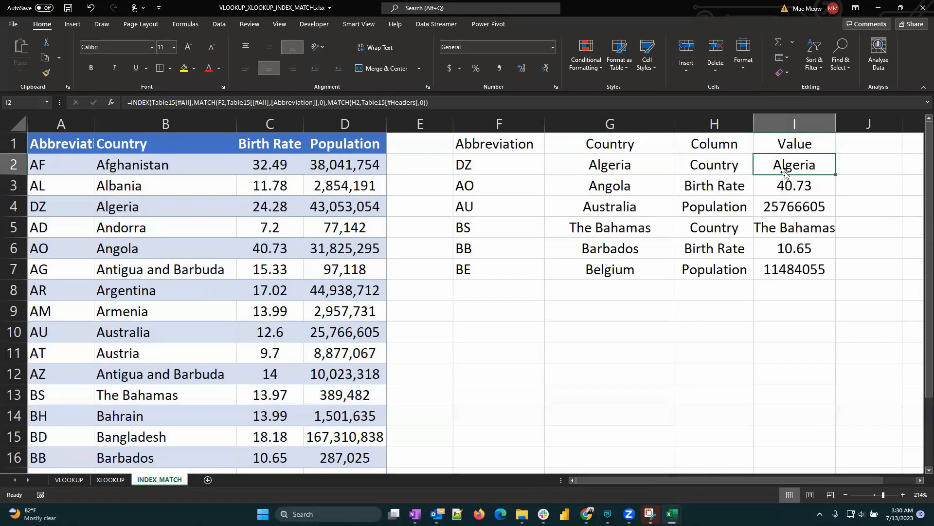